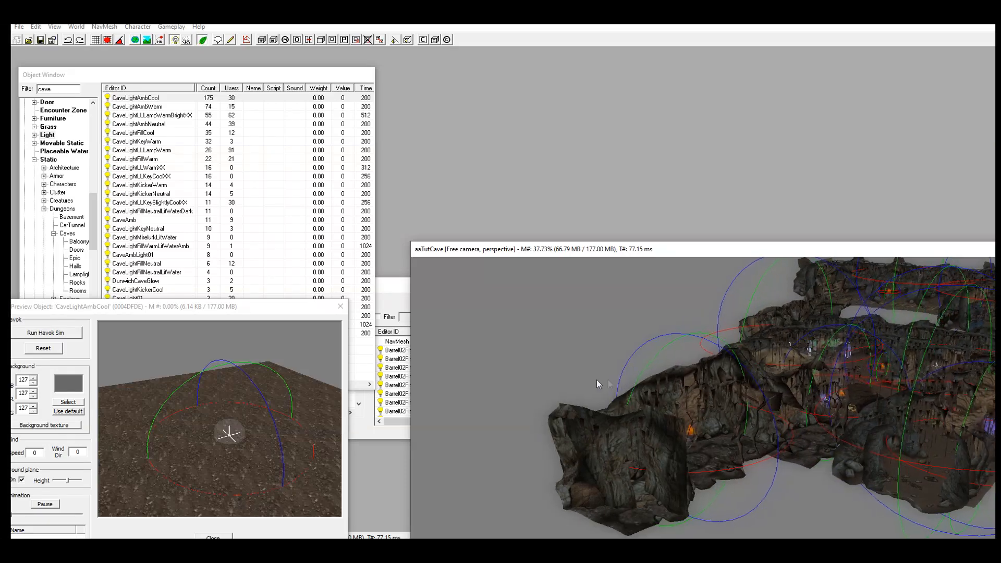
Examine the cave layout from outside, then inspect the floor and walls inside the end passage
{"action": "mouse_move", "coordinate": [728, 413]}
{"action": "middle_mouse_down"}
{"action": "mouse_move", "coordinate": [583, 418]}
{"action": "mouse_move", "coordinate": [647, 406]}
{"action": "middle_mouse_up"}
{"action": "middle_click_drag", "start_coordinate": [810, 377], "coordinate": [729, 417], "text": "shift"}
{"action": "middle_click_drag", "start_coordinate": [638, 450], "coordinate": [763, 383]}
{"action": "middle_click_drag", "start_coordinate": [572, 455], "coordinate": [704, 390]}
{"action": "left_click", "coordinate": [615, 461]}
{"action": "middle_click_drag", "start_coordinate": [553, 473], "coordinate": [628, 461], "text": "shift"}
{"action": "scroll", "coordinate": [710, 412], "scroll_direction": "up", "scroll_amount": 4}
{"action": "scroll", "coordinate": [820, 482], "scroll_direction": "up", "scroll_amount": 10}
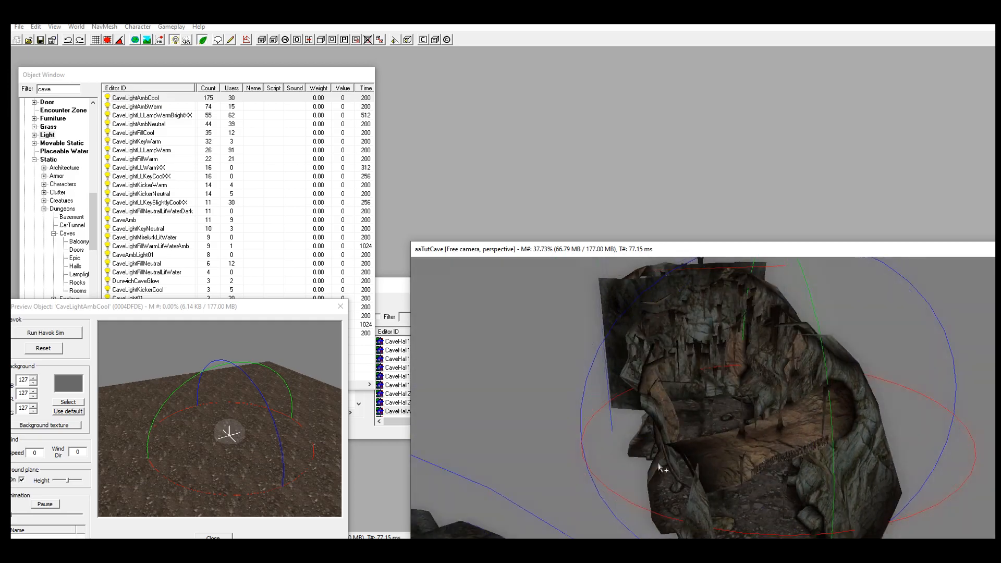
{"action": "scroll", "coordinate": [759, 498], "scroll_direction": "up", "scroll_amount": 8}
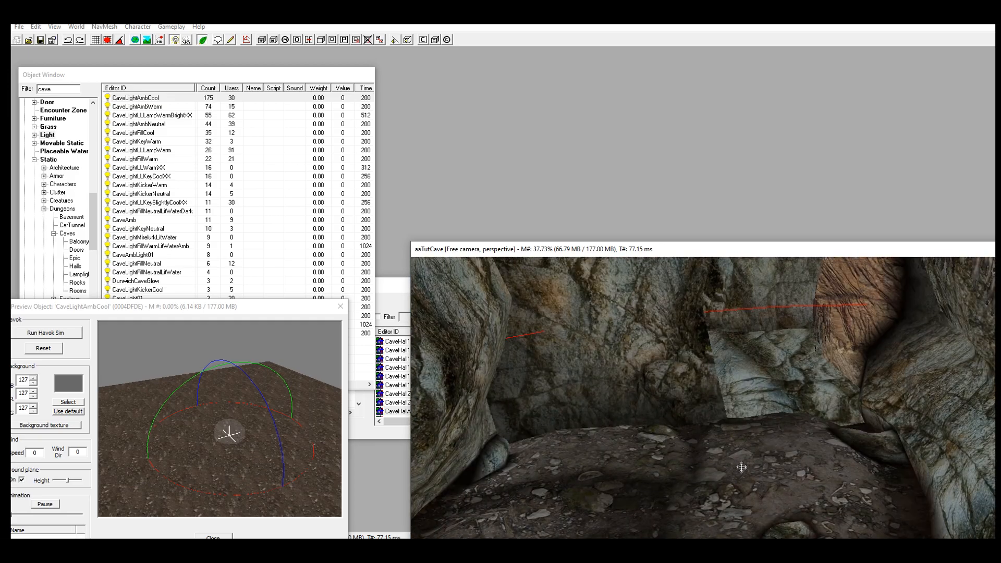
{"action": "middle_click_drag", "start_coordinate": [742, 467], "coordinate": [742, 457]}
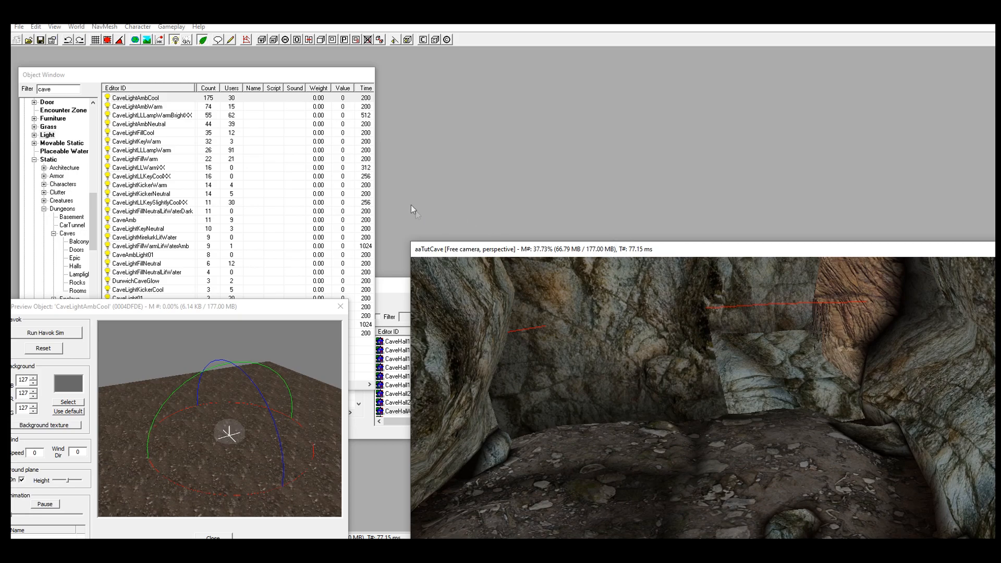
Enter navmesh editing mode for the aaTutCave cell
{"action": "left_click", "coordinate": [108, 45]}
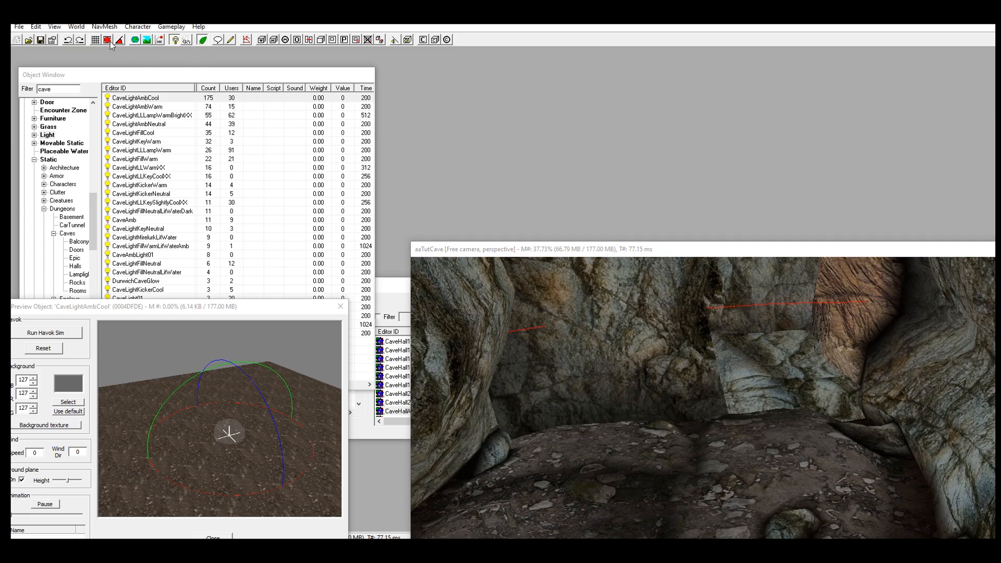
{"action": "left_click", "coordinate": [120, 40]}
{"action": "left_click", "coordinate": [248, 42]}
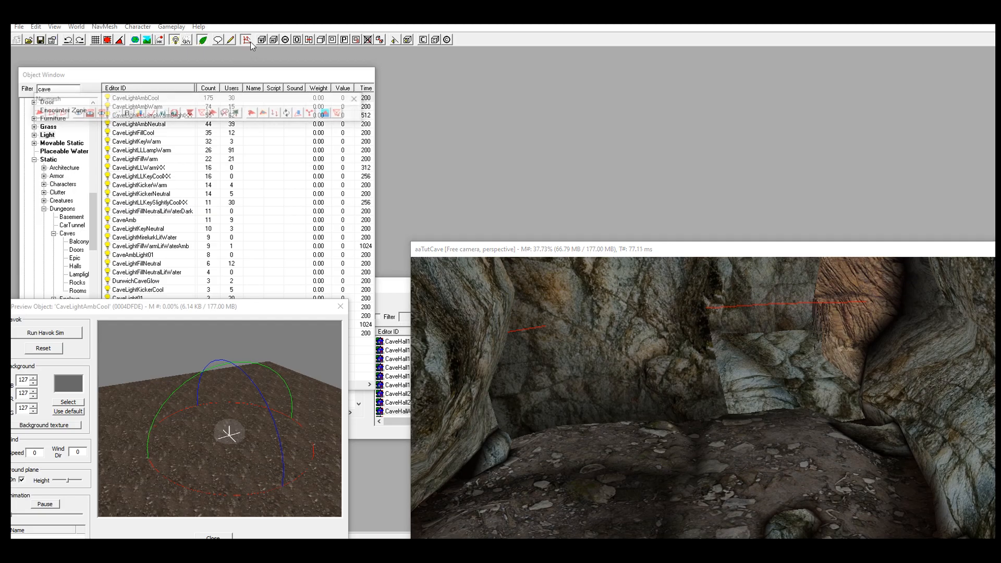
Select every vertex of the existing navmesh around the cave and delete the whole mesh
{"action": "scroll", "coordinate": [568, 389], "scroll_direction": "down", "scroll_amount": 10}
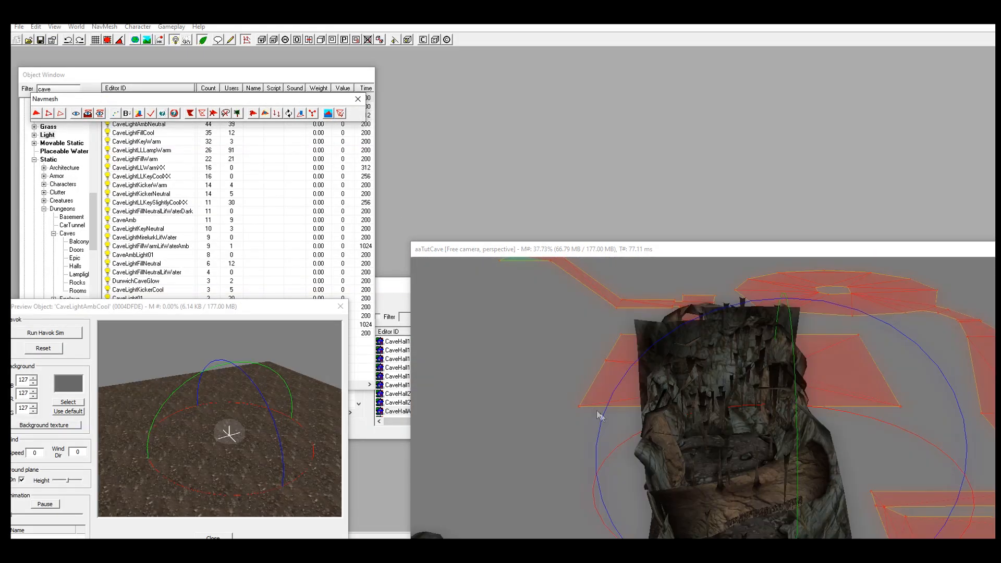
{"action": "left_click", "coordinate": [545, 359]}
{"action": "middle_click_drag", "start_coordinate": [546, 359], "coordinate": [577, 384]}
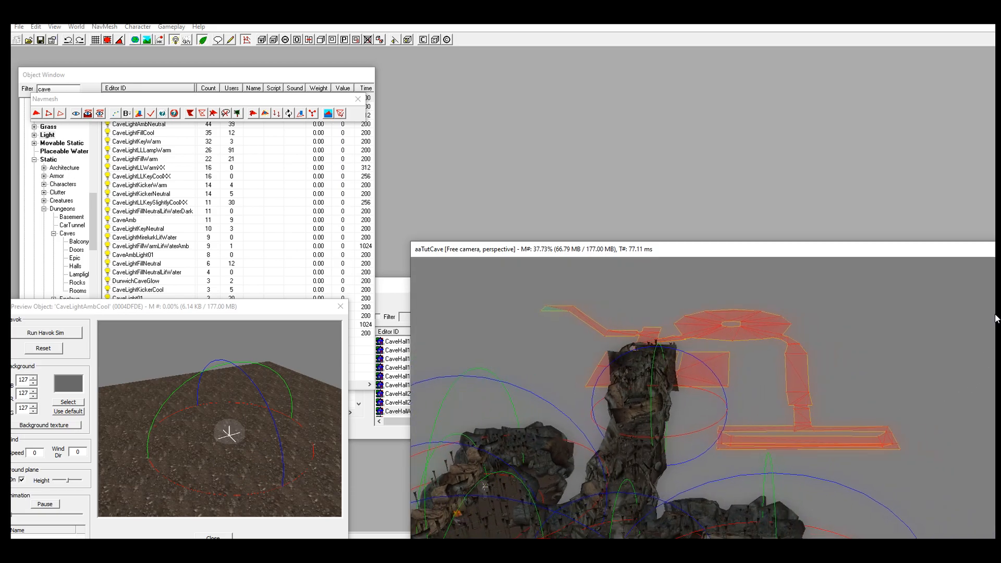
{"action": "left_click_drag", "start_coordinate": [959, 287], "coordinate": [441, 482]}
{"action": "left_click", "coordinate": [58, 115]}
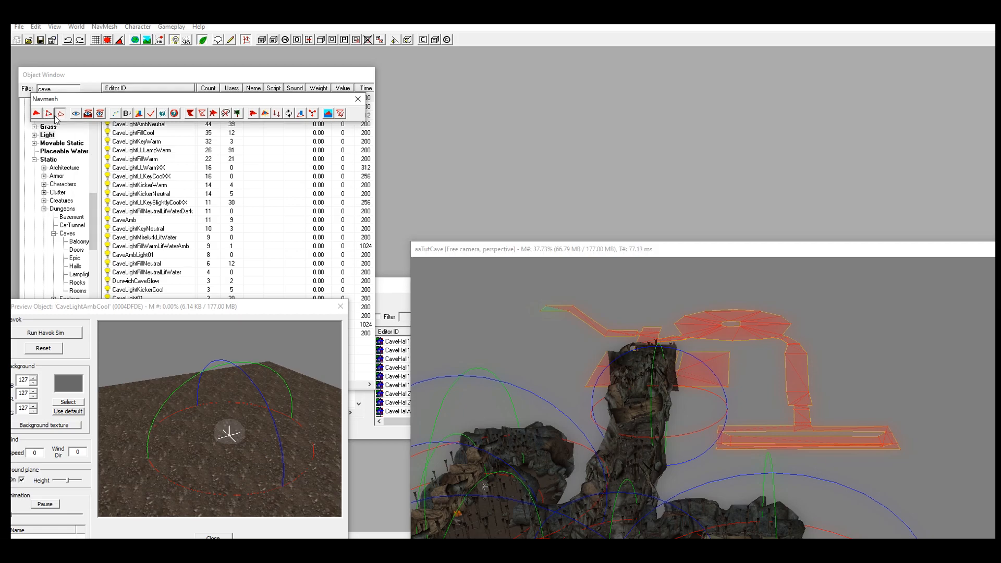
{"action": "left_click", "coordinate": [48, 113]}
{"action": "left_click_drag", "start_coordinate": [967, 309], "coordinate": [454, 498]}
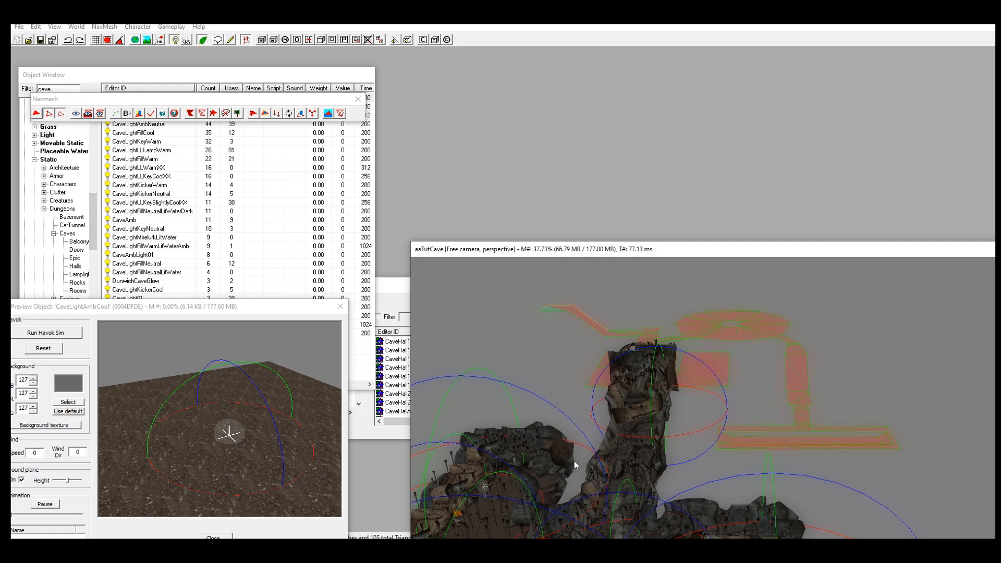
{"action": "key", "text": "Delete"}
Place the first navmesh vertex beside the rock on the left-hand side of the end passage floor and nudge it to the edge
{"action": "middle_click_drag", "start_coordinate": [643, 433], "coordinate": [665, 482]}
{"action": "scroll", "coordinate": [621, 418], "scroll_direction": "up", "scroll_amount": 10}
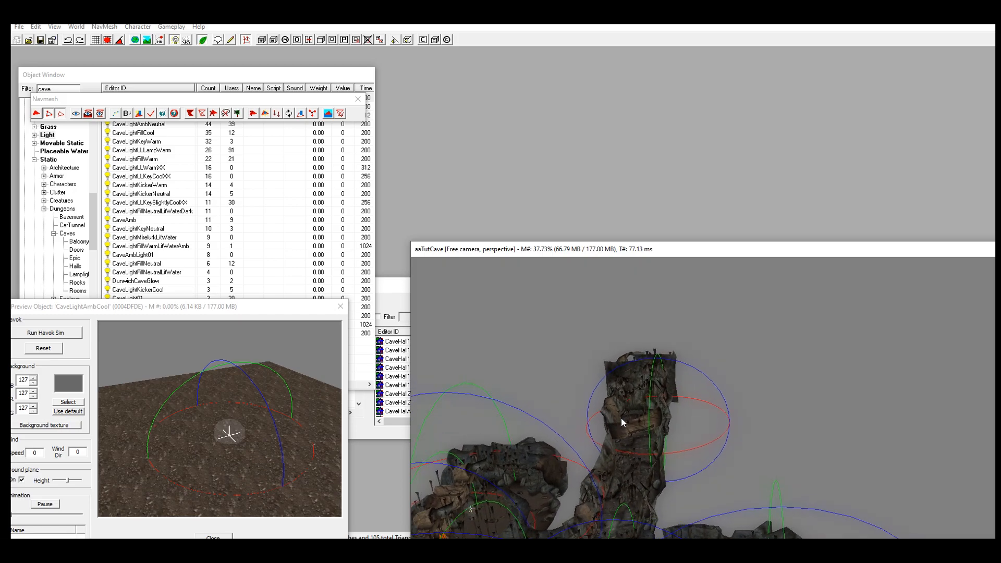
{"action": "scroll", "coordinate": [608, 414], "scroll_direction": "up", "scroll_amount": 10}
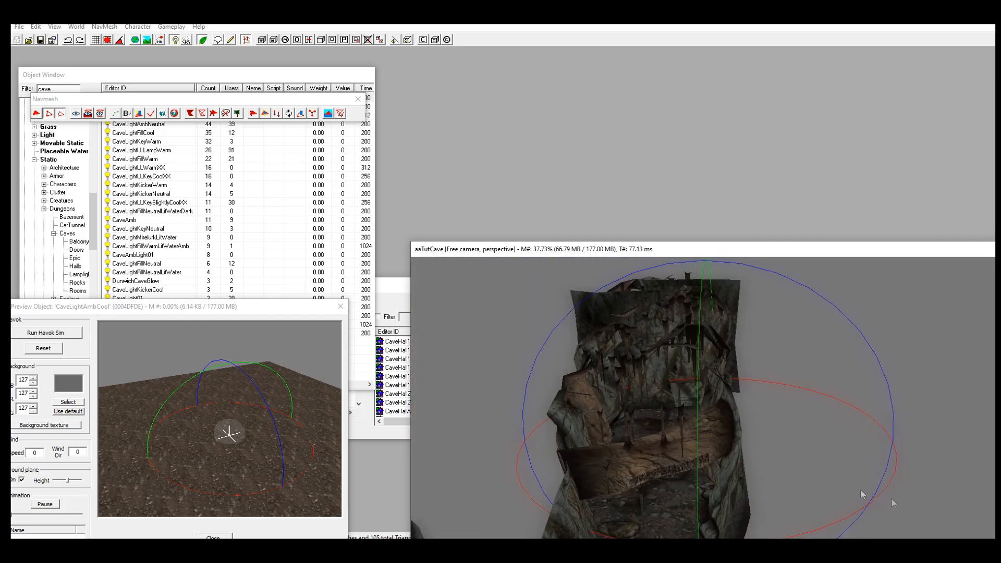
{"action": "scroll", "coordinate": [650, 418], "scroll_direction": "up", "scroll_amount": 1}
{"action": "middle_click_drag", "start_coordinate": [649, 418], "coordinate": [561, 408]}
{"action": "scroll", "coordinate": [741, 426], "scroll_direction": "down", "scroll_amount": 1}
{"action": "scroll", "coordinate": [742, 426], "scroll_direction": "up", "scroll_amount": 3}
{"action": "right_click", "coordinate": [556, 390]}
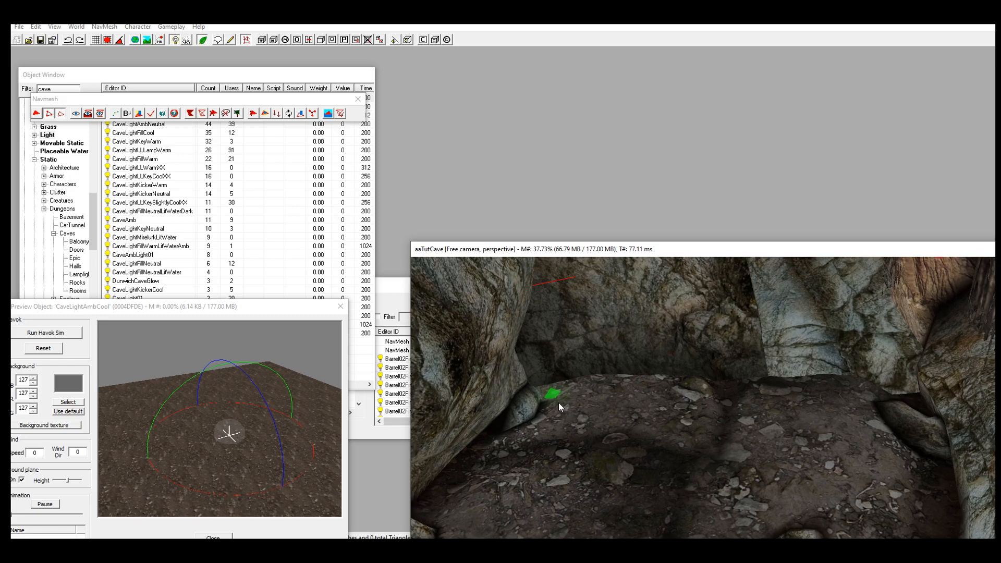
{"action": "left_click_drag", "start_coordinate": [554, 396], "coordinate": [550, 391]}
{"action": "middle_click_drag", "start_coordinate": [550, 386], "coordinate": [571, 355], "text": "shift"}
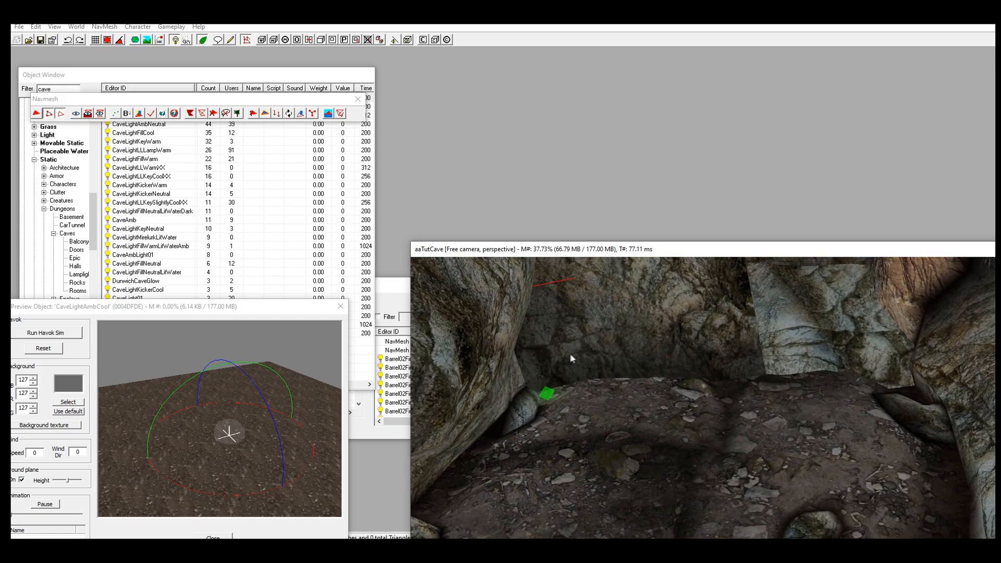
Place a second vertex across the end passage floor by the right-hand wall rock and select the first one
{"action": "right_click", "coordinate": [867, 398]}
{"action": "middle_click_drag", "start_coordinate": [857, 424], "coordinate": [567, 403], "text": "shift"}
{"action": "left_click", "coordinate": [567, 399]}
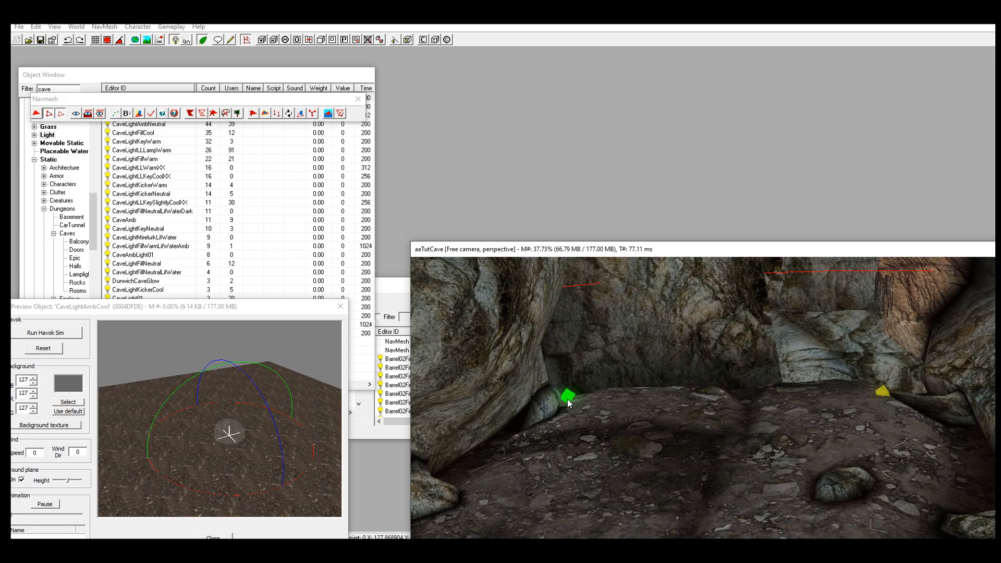
Add a third vertex farther along the left-hand wall and create the first navmesh triangle from the three vertices
{"action": "middle_click_drag", "start_coordinate": [655, 460], "coordinate": [687, 414], "text": "shift"}
{"action": "scroll", "coordinate": [689, 418], "scroll_direction": "down", "scroll_amount": 5}
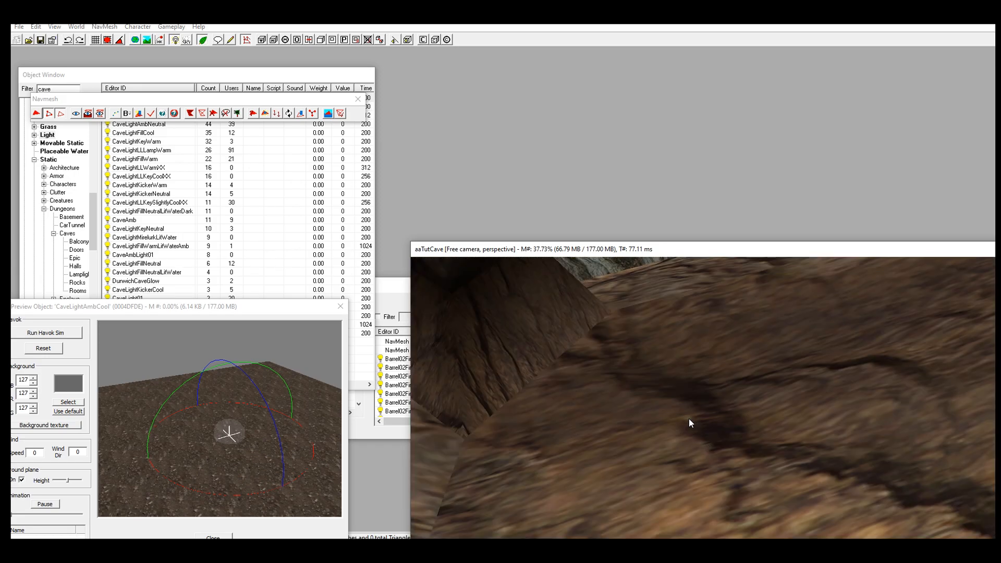
{"action": "scroll", "coordinate": [697, 419], "scroll_direction": "up", "scroll_amount": 4}
{"action": "middle_click_drag", "start_coordinate": [698, 416], "coordinate": [701, 410], "text": "shift"}
{"action": "mouse_move", "coordinate": [568, 483]}
{"action": "middle_mouse_down", "text": "shift"}
{"action": "mouse_move", "coordinate": [650, 459]}
{"action": "mouse_move", "coordinate": [607, 460]}
{"action": "mouse_move", "coordinate": [563, 482]}
{"action": "middle_mouse_up", "text": "shift"}
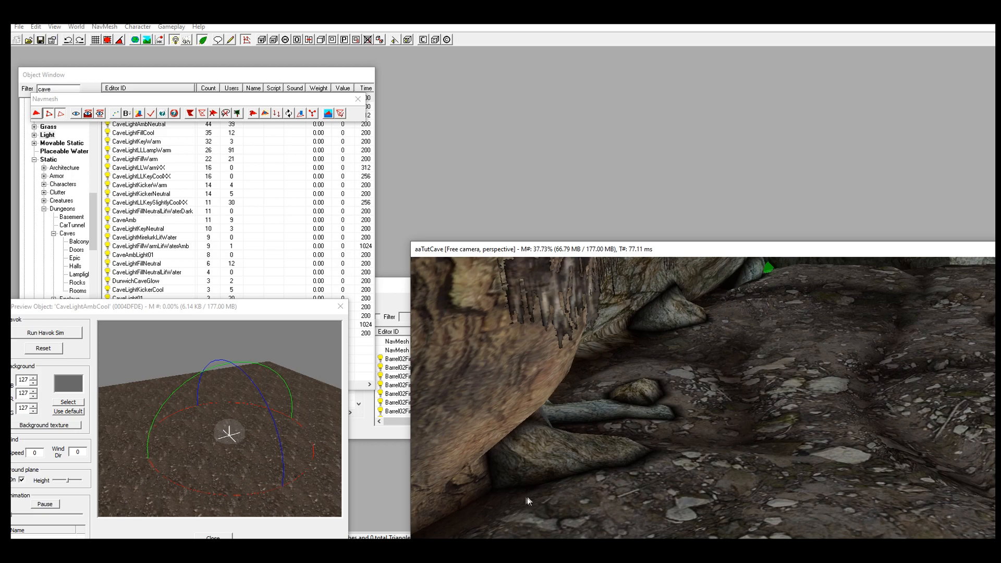
{"action": "right_click", "coordinate": [506, 494], "text": "ctrl"}
{"action": "middle_click_drag", "start_coordinate": [670, 472], "coordinate": [606, 484]}
{"action": "left_click", "coordinate": [893, 312]}
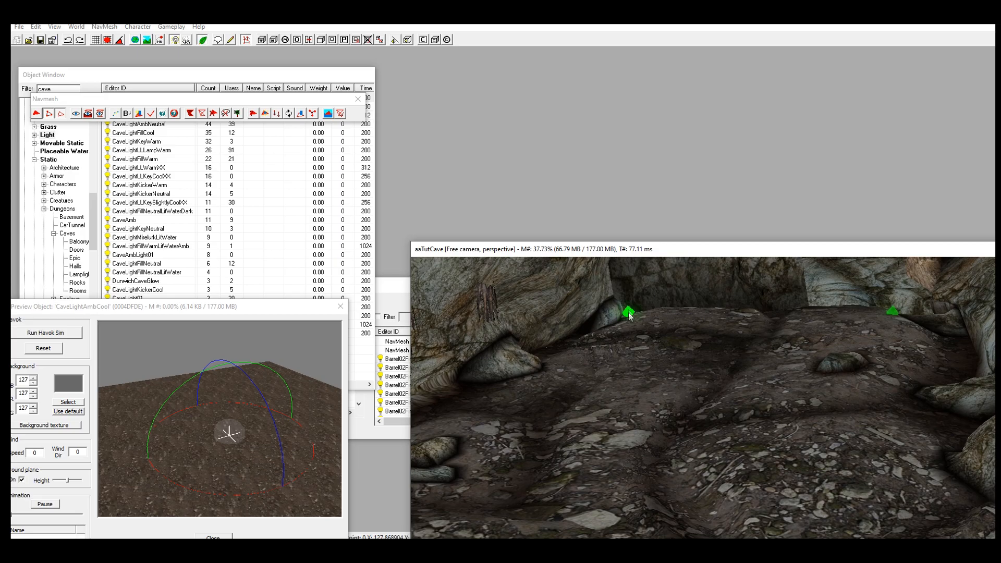
{"action": "middle_click_drag", "start_coordinate": [628, 315], "coordinate": [719, 329], "text": "shift"}
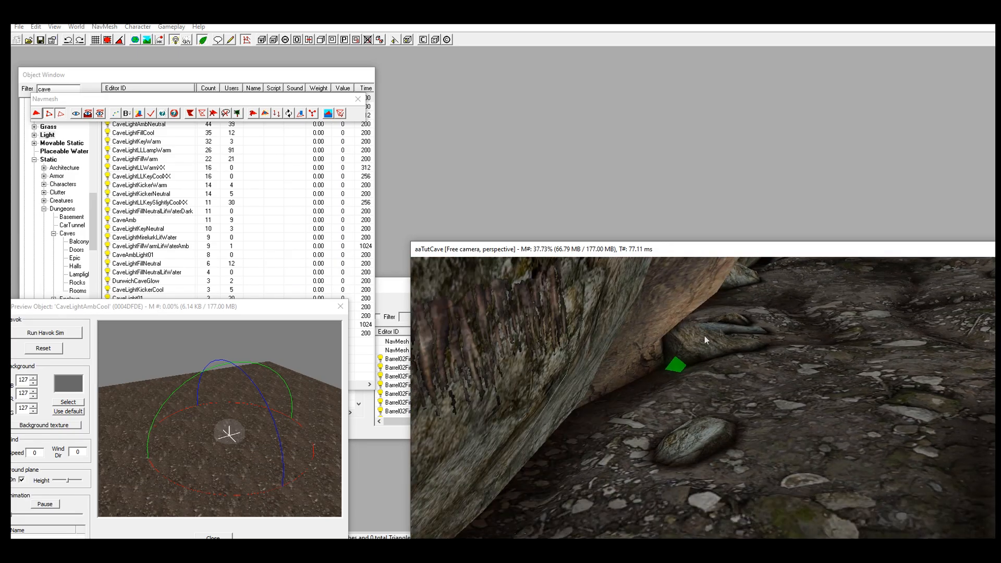
{"action": "middle_click_drag", "start_coordinate": [783, 359], "coordinate": [728, 380], "text": "shift"}
{"action": "key", "text": "a"}
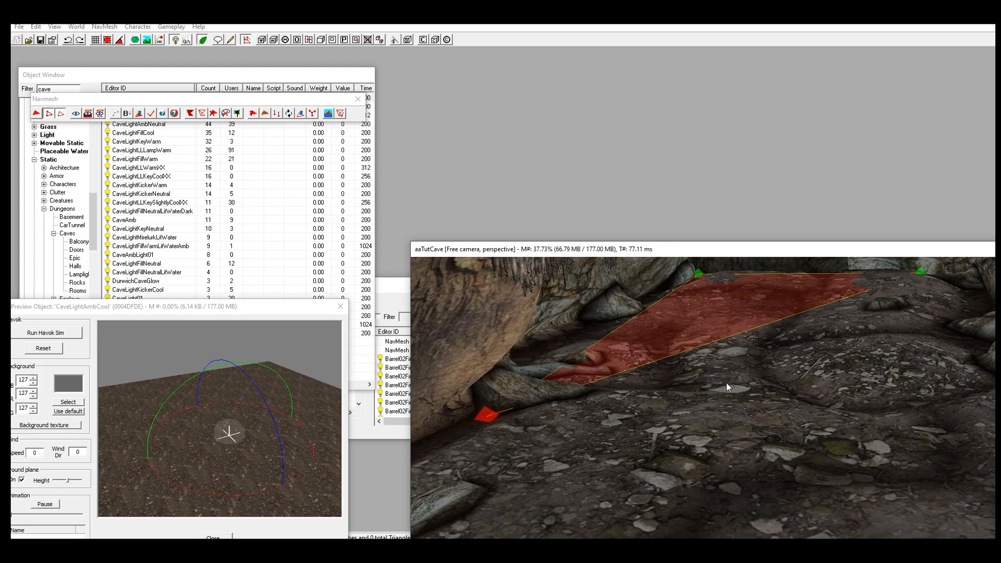
Extend the navmesh with a second triangle, placing its vertex by the rocks next to the burning barrel
{"action": "left_click", "coordinate": [484, 417]}
{"action": "middle_click_drag", "start_coordinate": [954, 290], "coordinate": [879, 375]}
{"action": "left_click", "coordinate": [877, 284]}
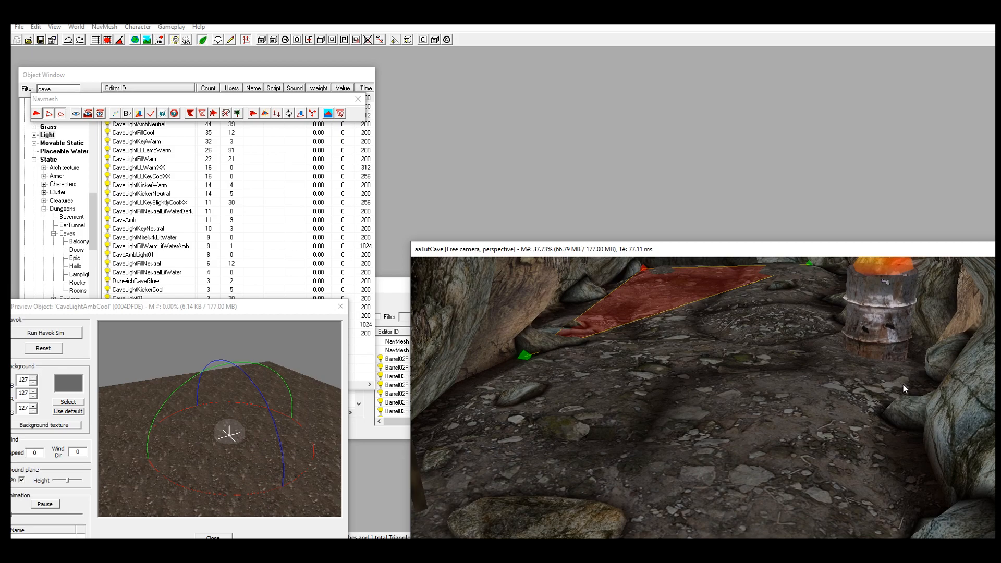
{"action": "right_click", "coordinate": [918, 385], "text": "ctrl"}
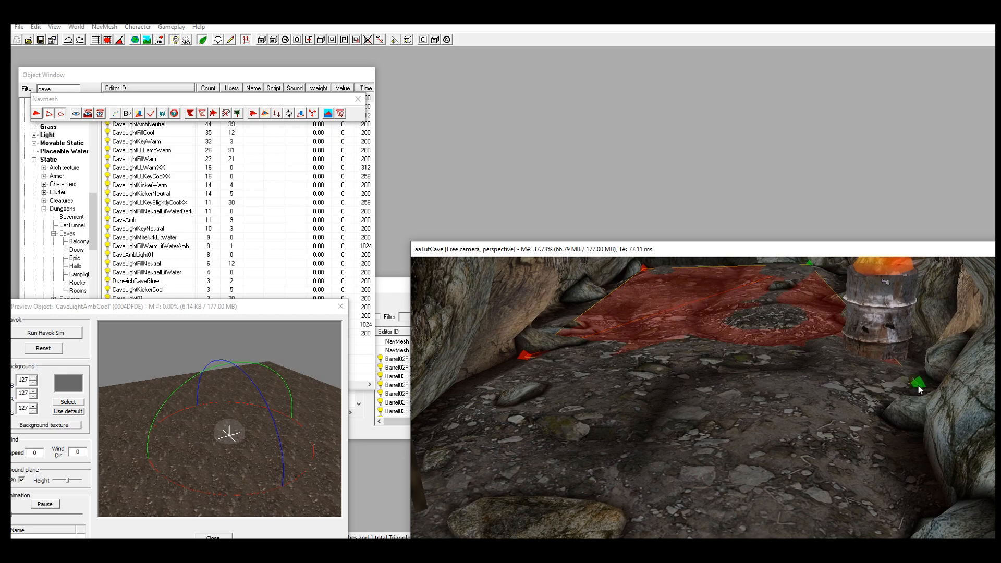
Extend the navmesh along the passage with two more triangles, placing one vertex at each wall
{"action": "middle_click_drag", "start_coordinate": [796, 386], "coordinate": [762, 384], "text": "shift"}
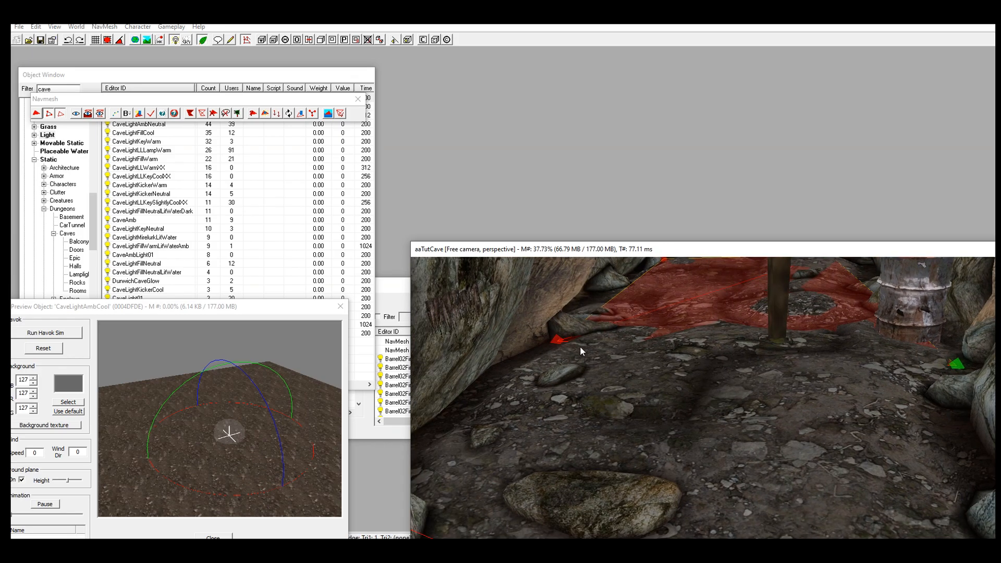
{"action": "left_click", "coordinate": [561, 342]}
{"action": "left_click", "coordinate": [956, 364], "text": "ctrl"}
{"action": "middle_click_drag", "start_coordinate": [957, 364], "coordinate": [676, 405], "text": "shift"}
{"action": "right_click", "coordinate": [567, 376], "text": "ctrl"}
{"action": "key", "text": "a"}
{"action": "middle_click_drag", "start_coordinate": [582, 375], "coordinate": [740, 366], "text": "shift"}
{"action": "right_click", "coordinate": [857, 406], "text": "ctrl"}
{"action": "middle_click_drag", "start_coordinate": [857, 406], "coordinate": [580, 346], "text": "shift"}
Compare the navmesh view modes and leave the display set to on top
{"action": "left_click", "coordinate": [87, 114]}
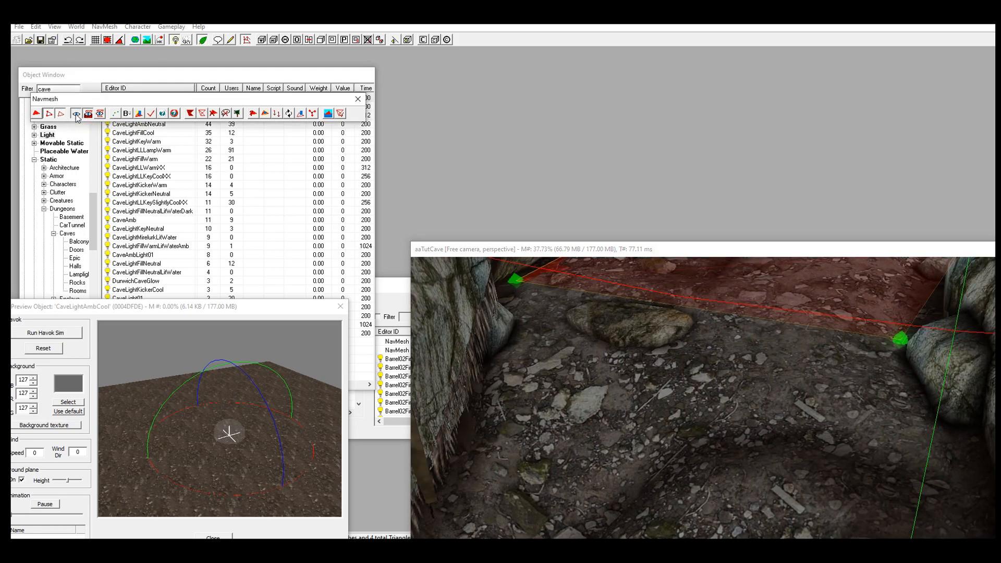
{"action": "left_click", "coordinate": [101, 115]}
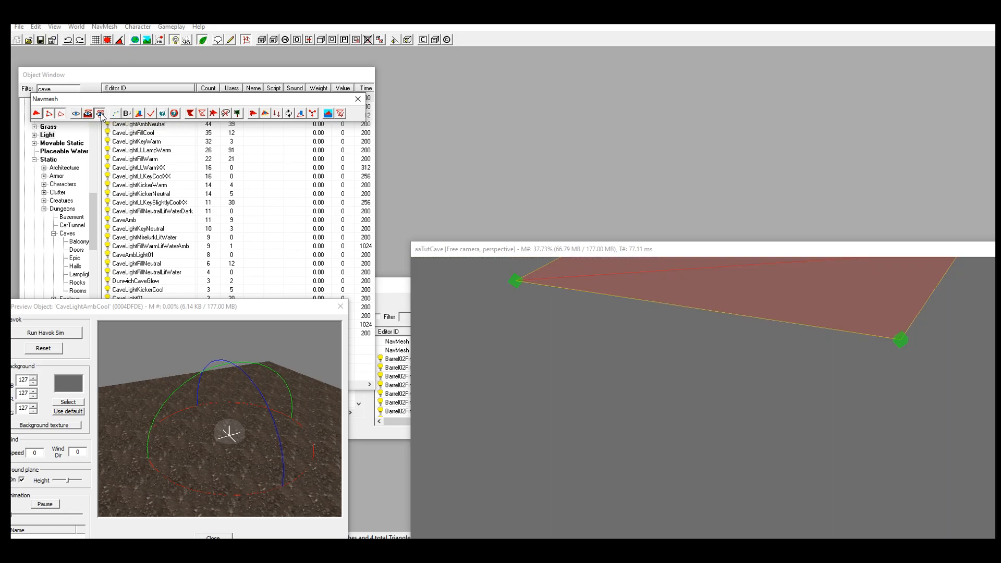
{"action": "left_click", "coordinate": [87, 115]}
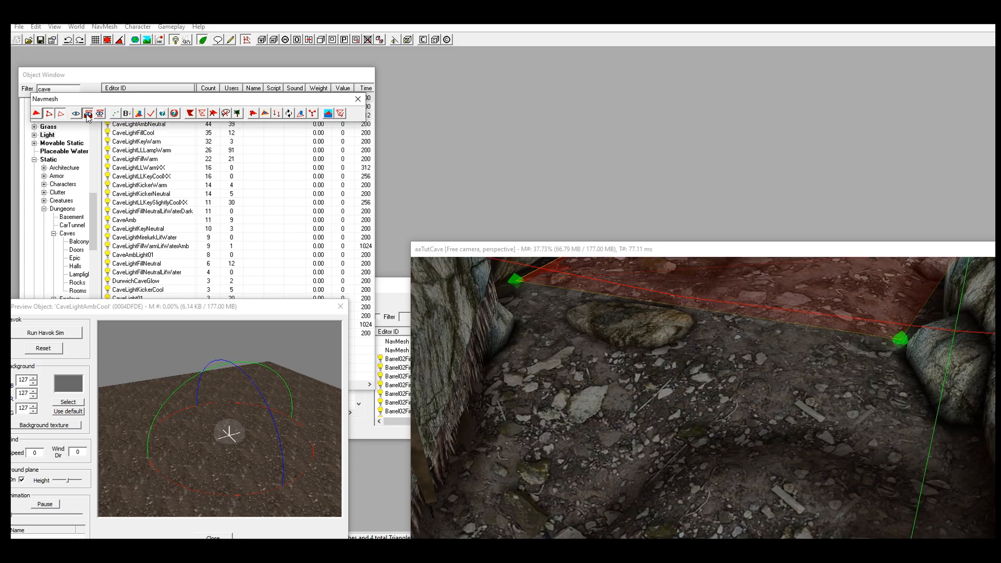
{"action": "left_click", "coordinate": [76, 113]}
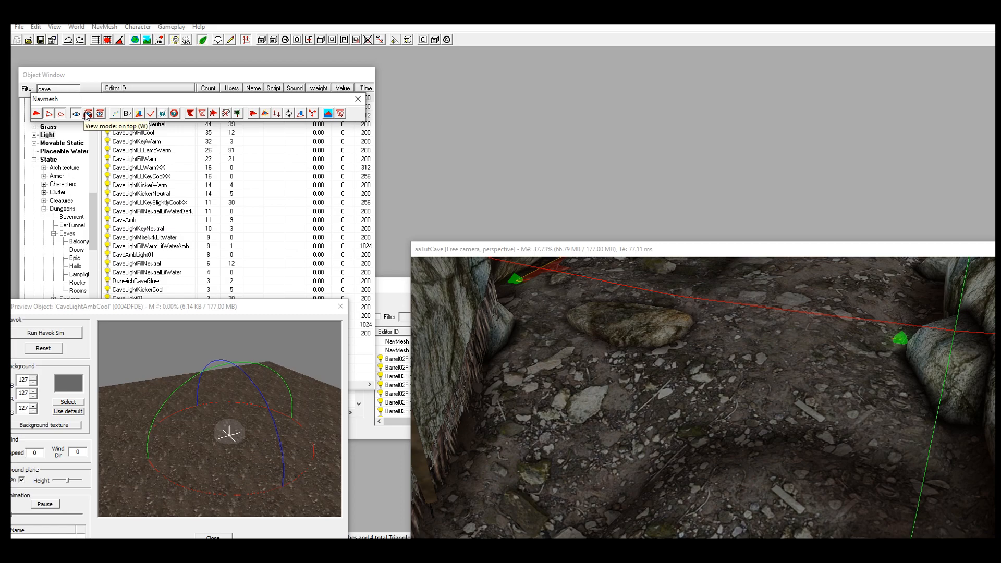
{"action": "left_click", "coordinate": [87, 114]}
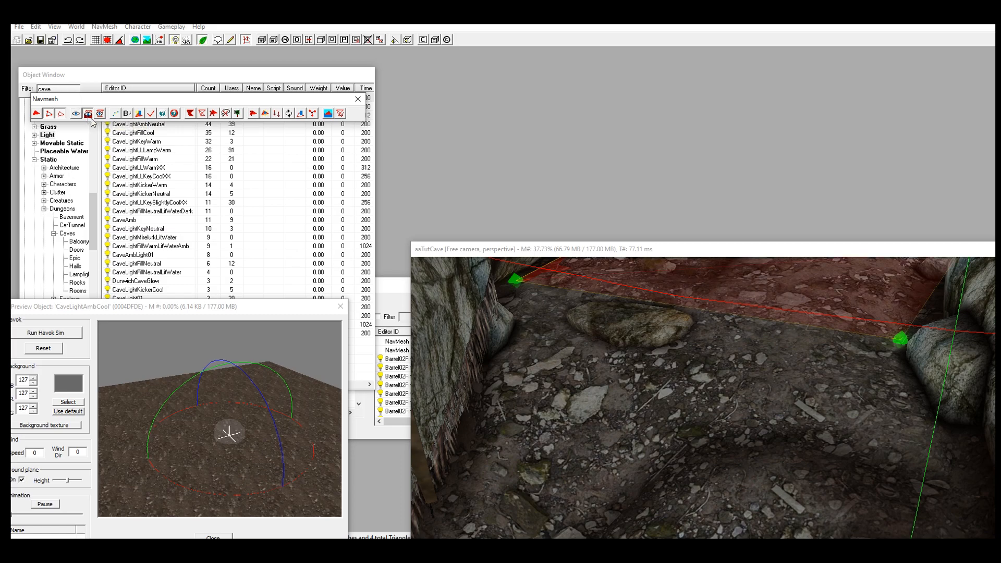
Add two more triangles down the sloping passage, placing a vertex at each wall's base
{"action": "middle_click_drag", "start_coordinate": [771, 305], "coordinate": [618, 379]}
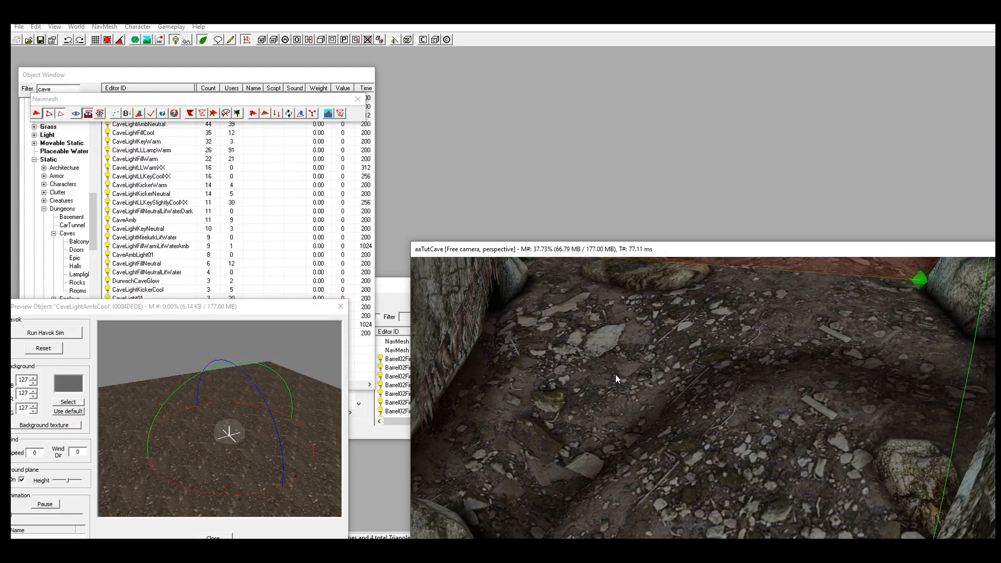
{"action": "right_click", "coordinate": [467, 396], "text": "ctrl"}
{"action": "scroll", "coordinate": [475, 397], "scroll_direction": "down", "scroll_amount": 2}
{"action": "middle_click_drag", "start_coordinate": [631, 397], "coordinate": [765, 344]}
{"action": "right_click", "coordinate": [891, 417], "text": "ctrl"}
Continue the navmesh around the bend with two triangles, placing vertices at the left-hand wall and the right-hand rocks
{"action": "middle_click_drag", "start_coordinate": [890, 418], "coordinate": [620, 433]}
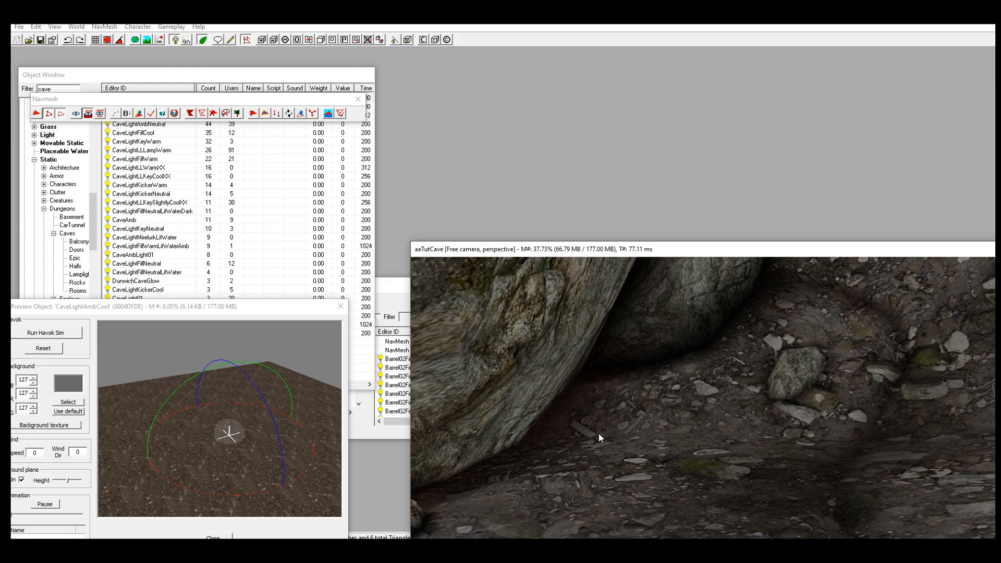
{"action": "middle_click_drag", "start_coordinate": [586, 415], "coordinate": [843, 414]}
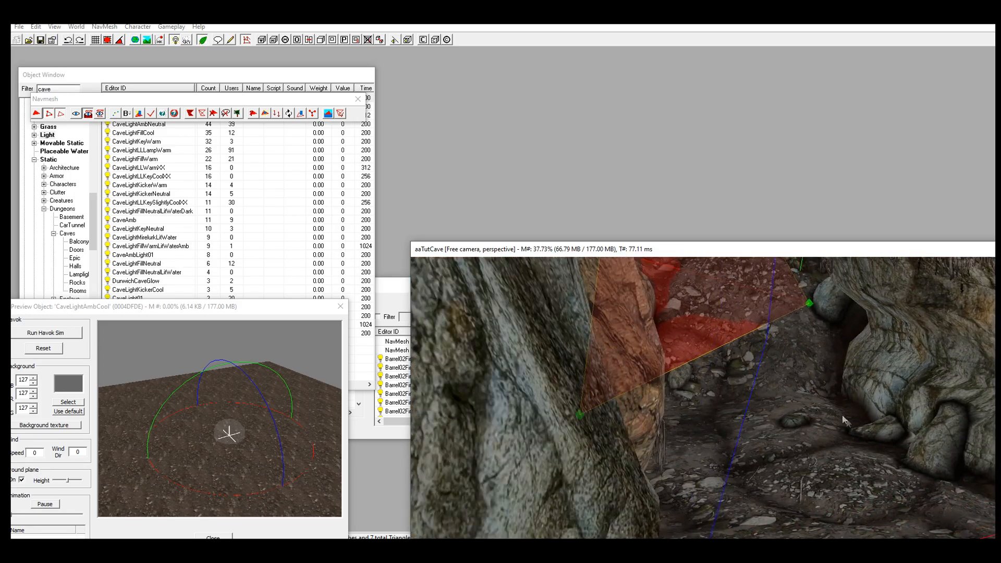
{"action": "right_click", "coordinate": [884, 448], "text": "ctrl"}
{"action": "left_click", "coordinate": [827, 446]}
{"action": "middle_click_drag", "start_coordinate": [827, 445], "coordinate": [843, 431]}
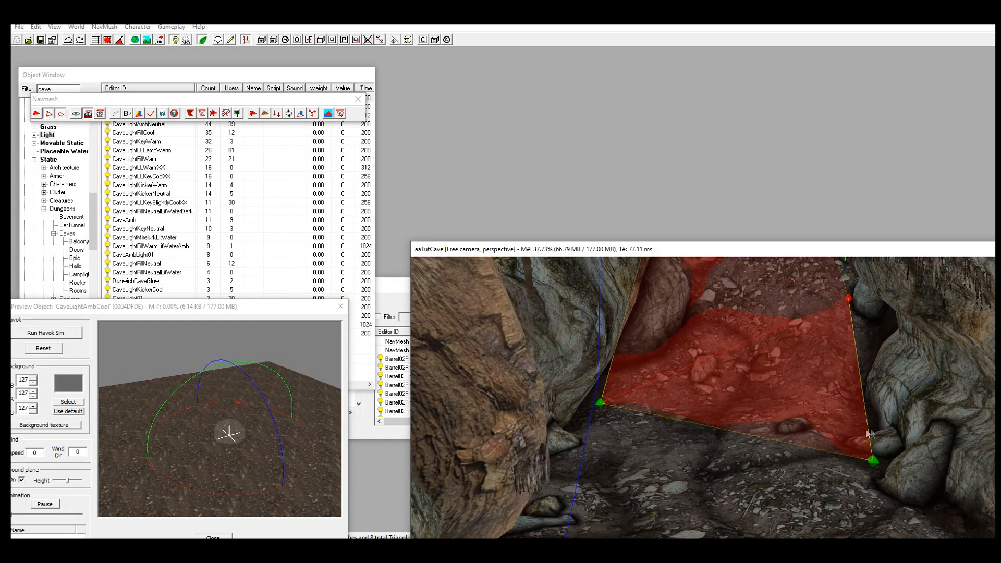
Move the newest vertex at the right-hand rocks back along the wall, level with the opposite vertex
{"action": "left_click", "coordinate": [876, 463]}
{"action": "left_click_drag", "start_coordinate": [879, 467], "coordinate": [860, 402]}
{"action": "middle_click_drag", "start_coordinate": [860, 402], "coordinate": [813, 401], "text": "shift"}
Place a vertex at the small rocks along the left-hand cave wall and join it to the two end vertices as a triangle
{"action": "left_click", "coordinate": [603, 403]}
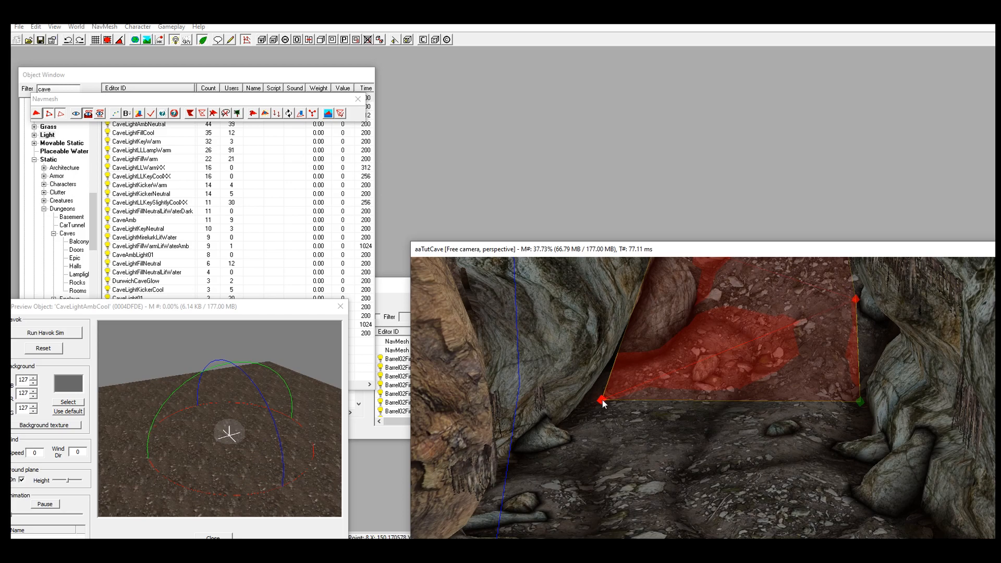
{"action": "middle_click_drag", "start_coordinate": [602, 403], "coordinate": [621, 388]}
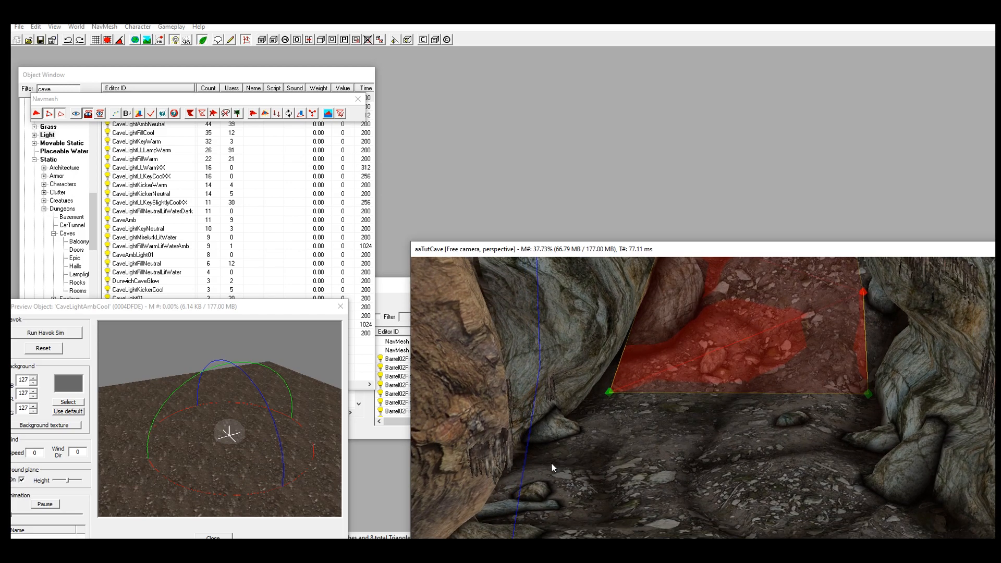
{"action": "right_click", "coordinate": [529, 477]}
{"action": "mouse_move", "coordinate": [597, 438]}
{"action": "middle_mouse_down", "text": "shift"}
{"action": "mouse_move", "coordinate": [589, 298]}
{"action": "mouse_move", "coordinate": [583, 467]}
{"action": "mouse_move", "coordinate": [597, 440]}
{"action": "middle_mouse_up", "text": "shift"}
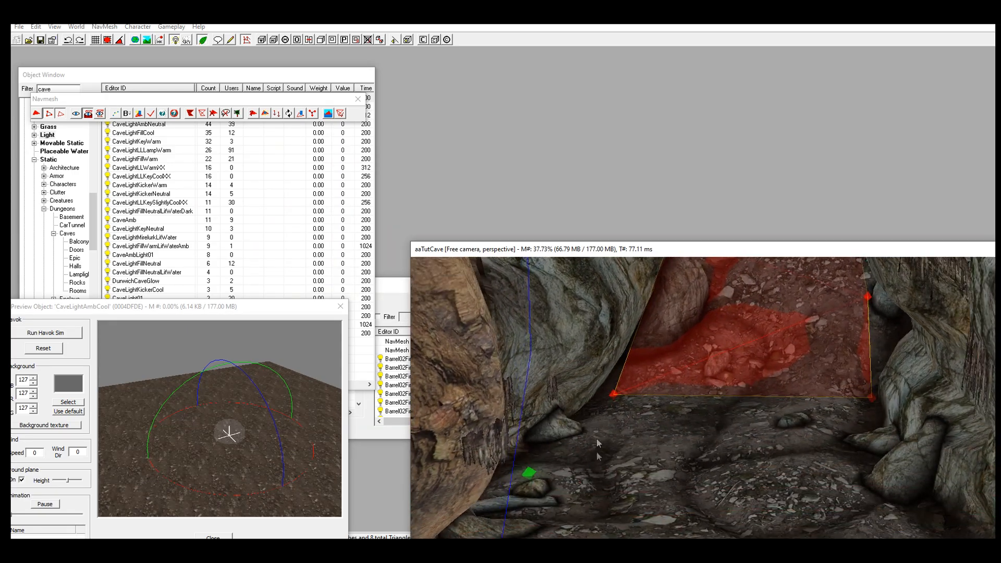
{"action": "left_click", "coordinate": [613, 395]}
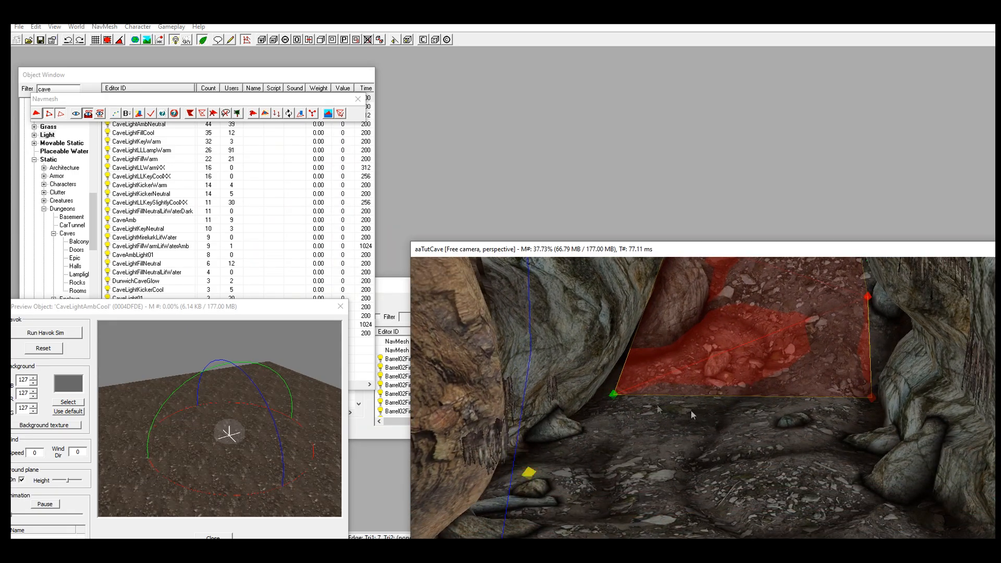
{"action": "left_click", "coordinate": [872, 399], "text": "ctrl"}
{"action": "left_click", "coordinate": [529, 473], "text": "ctrl"}
{"action": "key", "text": "a"}
Extend the navmesh with three more triangles to the passage mouth behind the cooking fire, placing vertices at the rocks on both sides
{"action": "middle_click_drag", "start_coordinate": [668, 483], "coordinate": [652, 430]}
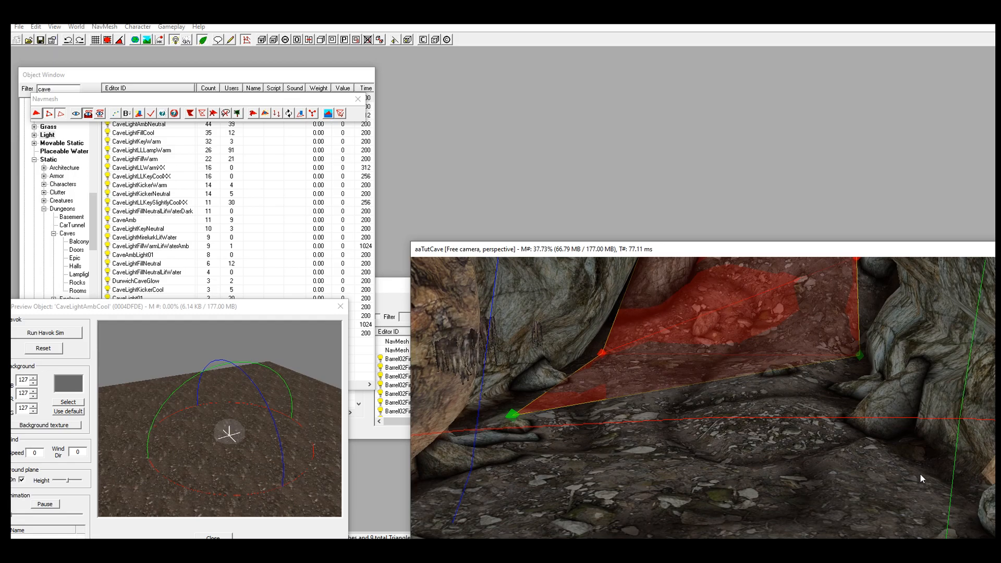
{"action": "right_click", "coordinate": [920, 476]}
{"action": "middle_click_drag", "start_coordinate": [768, 475], "coordinate": [632, 493]}
{"action": "scroll", "coordinate": [694, 452], "scroll_direction": "down", "scroll_amount": 3}
{"action": "middle_click_drag", "start_coordinate": [775, 473], "coordinate": [664, 446]}
{"action": "key", "text": "shift"}
{"action": "middle_click_drag", "start_coordinate": [861, 480], "coordinate": [886, 474]}
{"action": "right_click", "coordinate": [815, 449], "text": "ctrl"}
{"action": "mouse_move", "coordinate": [829, 452]}
{"action": "middle_mouse_down"}
{"action": "mouse_move", "coordinate": [769, 424]}
{"action": "mouse_move", "coordinate": [614, 442]}
{"action": "mouse_move", "coordinate": [730, 418]}
{"action": "mouse_move", "coordinate": [554, 392]}
{"action": "mouse_move", "coordinate": [755, 392]}
{"action": "mouse_move", "coordinate": [636, 382]}
{"action": "mouse_move", "coordinate": [645, 366]}
{"action": "middle_mouse_up"}
{"action": "scroll", "coordinate": [730, 416], "scroll_direction": "down", "scroll_amount": 4}
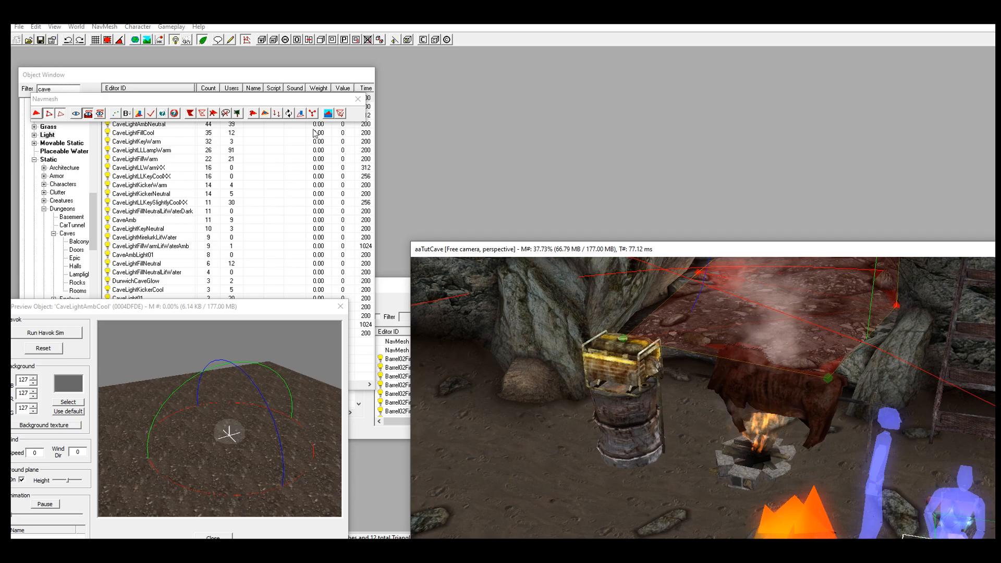
Leave navmesh editing and move the cooking fire, brahmin and chest away from the passage mouth, beside the rock pillar
{"action": "left_click", "coordinate": [357, 98]}
{"action": "left_click", "coordinate": [756, 390]}
{"action": "left_click_drag", "start_coordinate": [766, 389], "coordinate": [337, 285]}
{"action": "middle_click_drag", "start_coordinate": [603, 434], "coordinate": [748, 433]}
{"action": "middle_click_drag", "start_coordinate": [778, 399], "coordinate": [732, 382]}
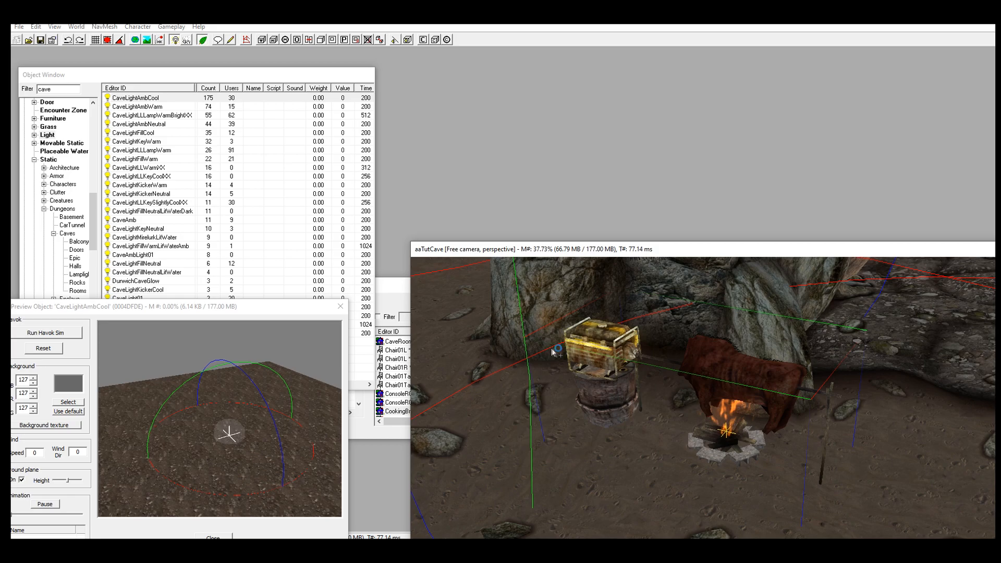
{"action": "scroll", "coordinate": [607, 365], "scroll_direction": "down", "scroll_amount": 3}
{"action": "middle_click_drag", "start_coordinate": [660, 353], "coordinate": [619, 352]}
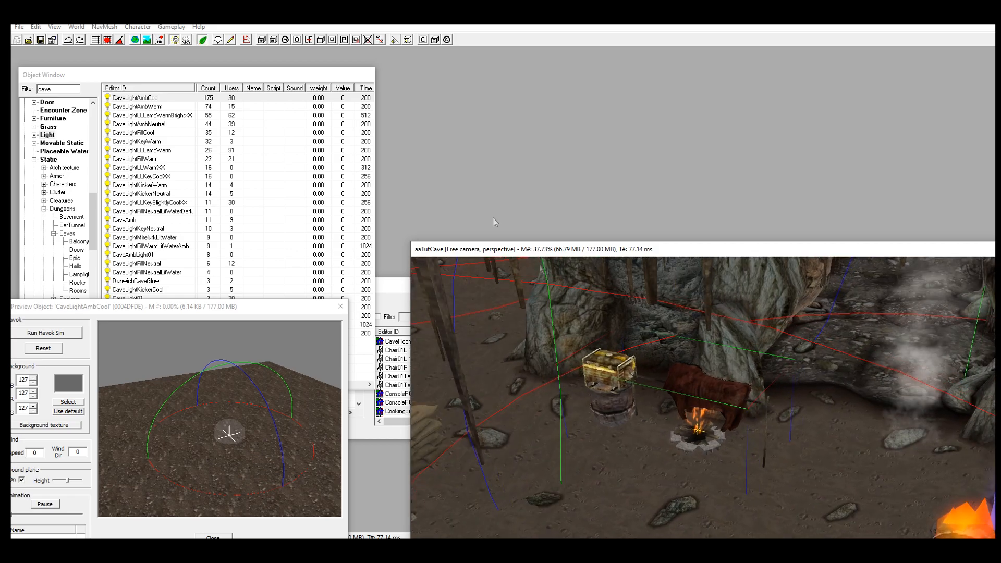
Finalize the cell's navmeshes and return to navmesh editing
{"action": "left_click", "coordinate": [110, 26]}
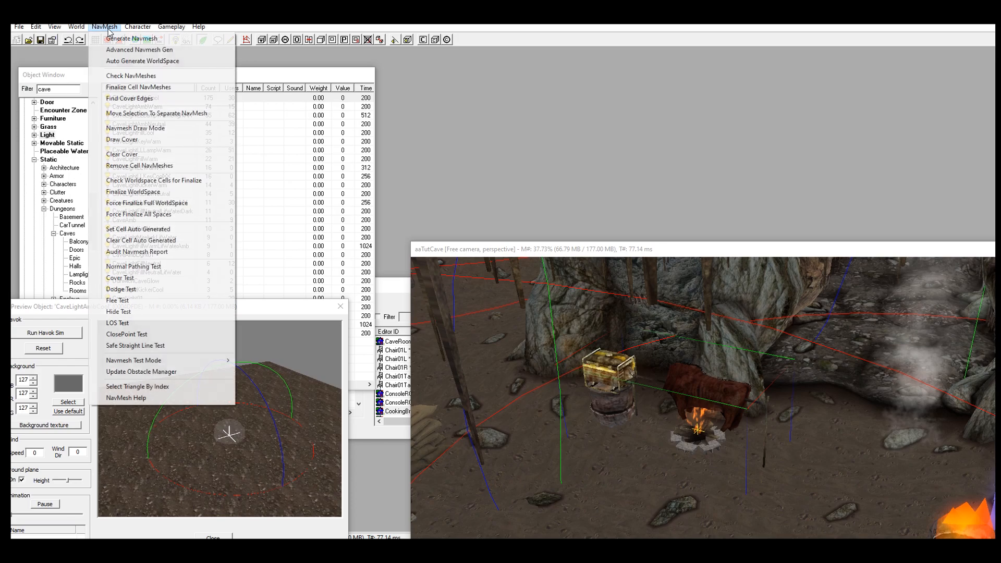
{"action": "left_click", "coordinate": [164, 89]}
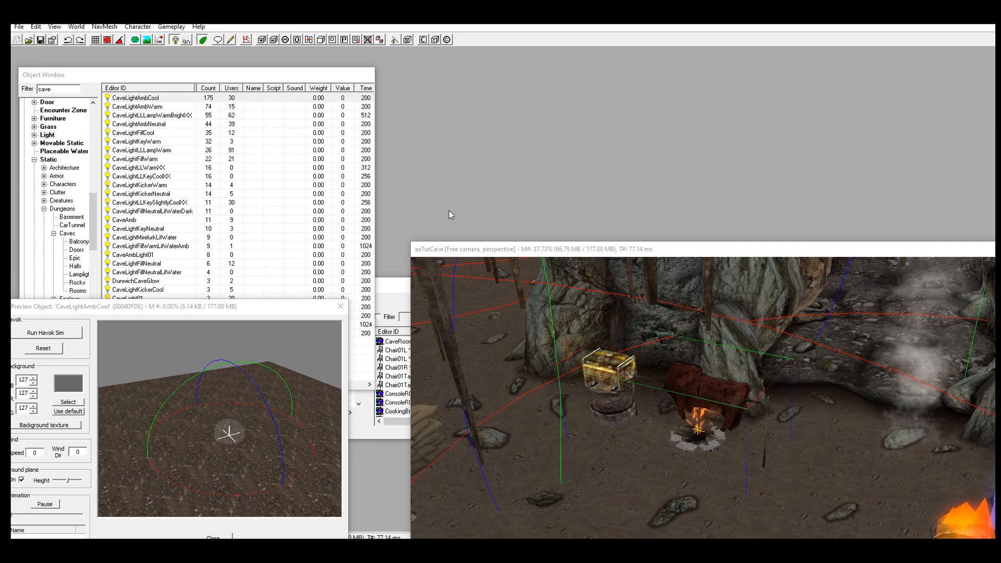
{"action": "left_click", "coordinate": [246, 40]}
Add two triangles from the end vertices at the passage mouth onto the open camp floor beside the cooking fire
{"action": "middle_click_drag", "start_coordinate": [798, 383], "coordinate": [783, 439]}
{"action": "scroll", "coordinate": [719, 415], "scroll_direction": "up", "scroll_amount": 4}
{"action": "left_click", "coordinate": [634, 331]}
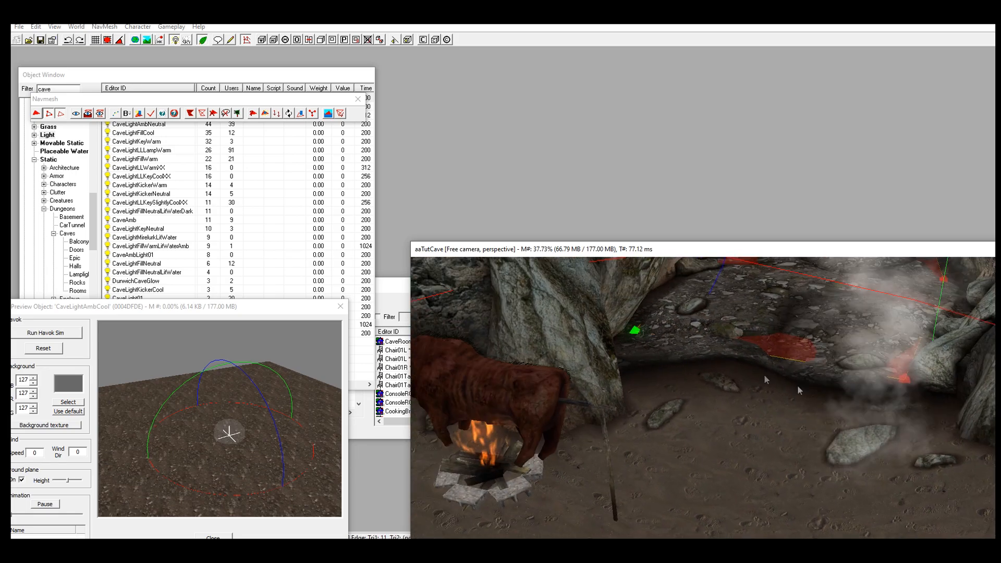
{"action": "left_click", "coordinate": [903, 382], "text": "ctrl"}
{"action": "middle_click_drag", "start_coordinate": [892, 393], "coordinate": [694, 429], "text": "shift"}
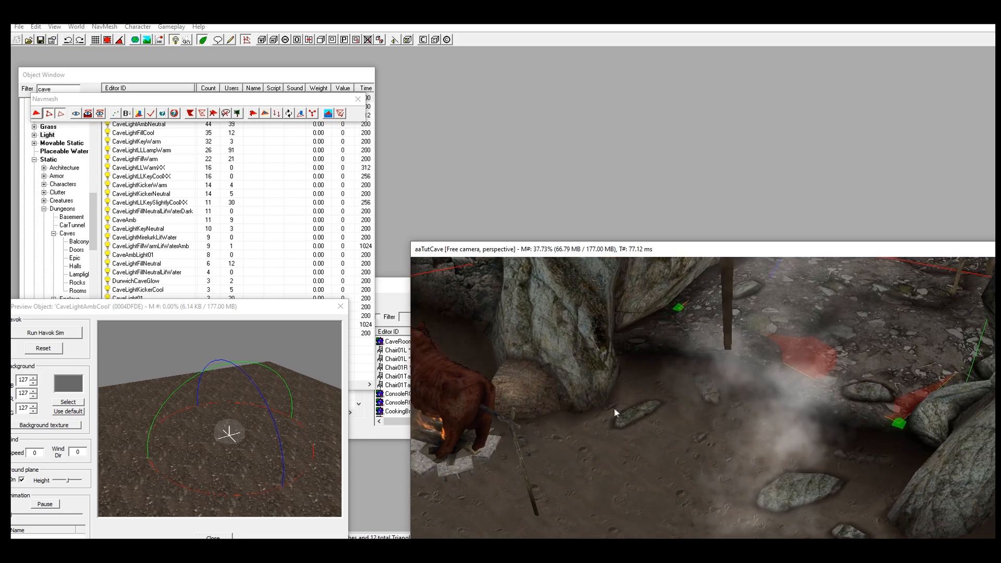
{"action": "middle_click_drag", "start_coordinate": [594, 415], "coordinate": [663, 393], "text": "shift"}
{"action": "right_click", "coordinate": [786, 402]}
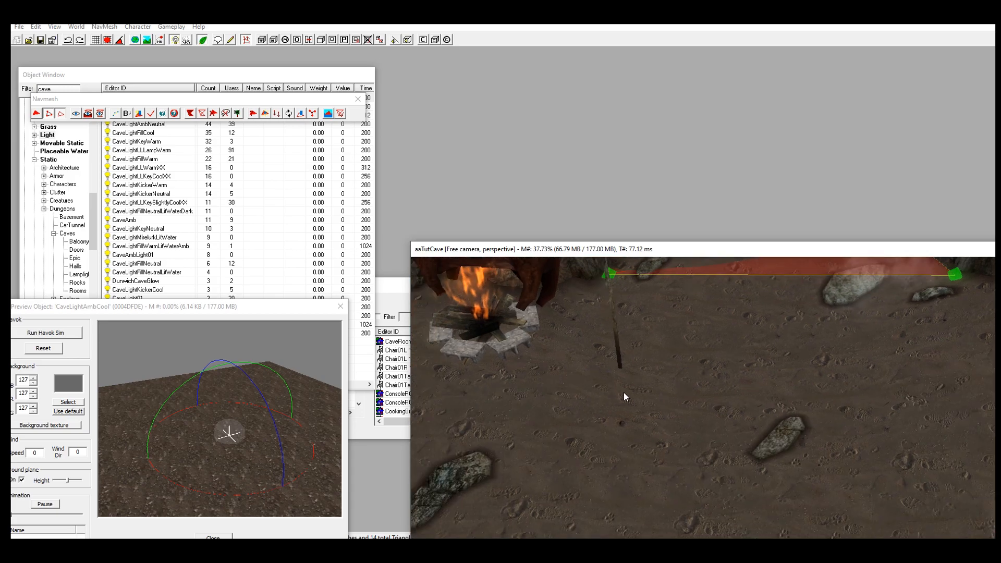
Extend the navmesh across the camp floor with four more triangles, placing a vertex near the burning barrel
{"action": "middle_click_drag", "start_coordinate": [534, 360], "coordinate": [815, 411], "text": "shift"}
{"action": "right_click", "coordinate": [721, 405]}
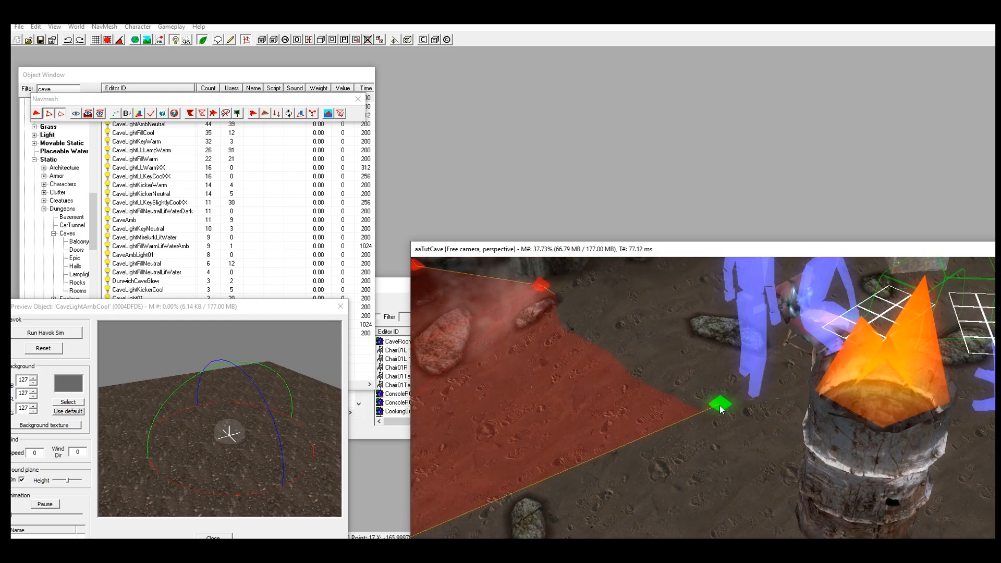
{"action": "scroll", "coordinate": [720, 406], "scroll_direction": "down", "scroll_amount": 3}
{"action": "mouse_move", "coordinate": [746, 463]}
{"action": "middle_mouse_down", "text": "shift"}
{"action": "mouse_move", "coordinate": [772, 424]}
{"action": "mouse_move", "coordinate": [587, 409]}
{"action": "mouse_move", "coordinate": [636, 423]}
{"action": "mouse_move", "coordinate": [694, 417]}
{"action": "mouse_move", "coordinate": [625, 396]}
{"action": "mouse_move", "coordinate": [696, 421]}
{"action": "mouse_move", "coordinate": [742, 455]}
{"action": "mouse_move", "coordinate": [684, 349]}
{"action": "mouse_move", "coordinate": [765, 418]}
{"action": "mouse_move", "coordinate": [710, 430]}
{"action": "middle_mouse_up", "text": "shift"}
{"action": "mouse_move", "coordinate": [643, 438]}
{"action": "middle_mouse_down", "text": "shift"}
{"action": "mouse_move", "coordinate": [674, 436]}
{"action": "mouse_move", "coordinate": [740, 461]}
{"action": "mouse_move", "coordinate": [699, 445]}
{"action": "middle_mouse_up", "text": "shift"}
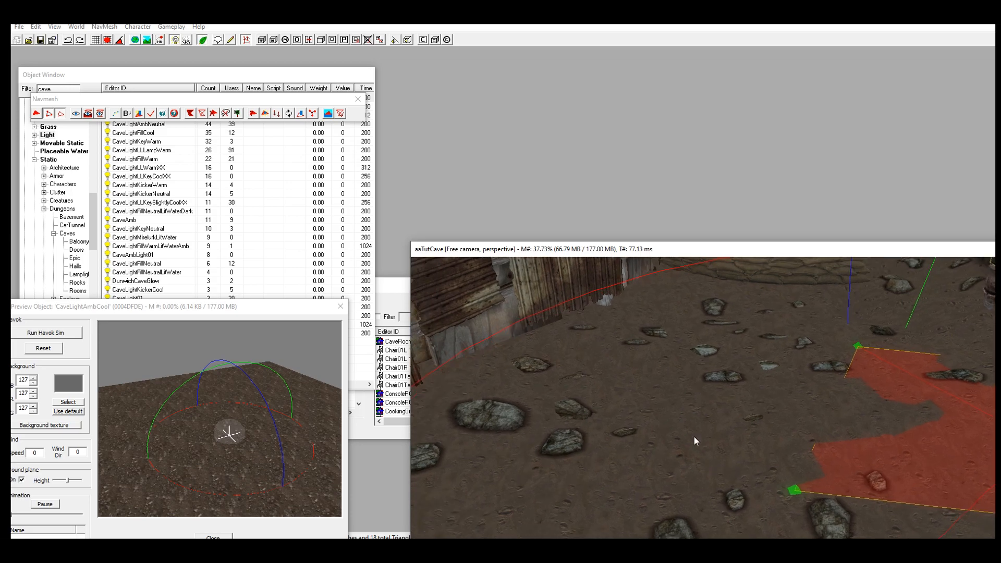
Add two triangles toward the corrugated metal wall, placing one vertex near its far end and one at its near base
{"action": "right_click", "coordinate": [620, 318], "text": "ctrl"}
{"action": "middle_click_drag", "start_coordinate": [616, 385], "coordinate": [746, 376]}
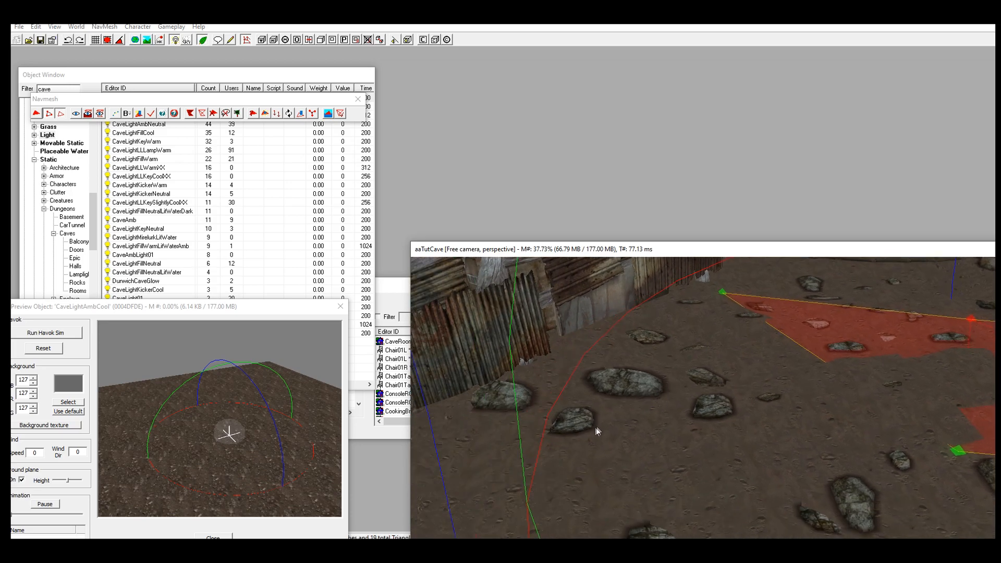
{"action": "scroll", "coordinate": [596, 429], "scroll_direction": "down", "scroll_amount": 3}
{"action": "middle_click_drag", "start_coordinate": [739, 430], "coordinate": [748, 402], "text": "shift"}
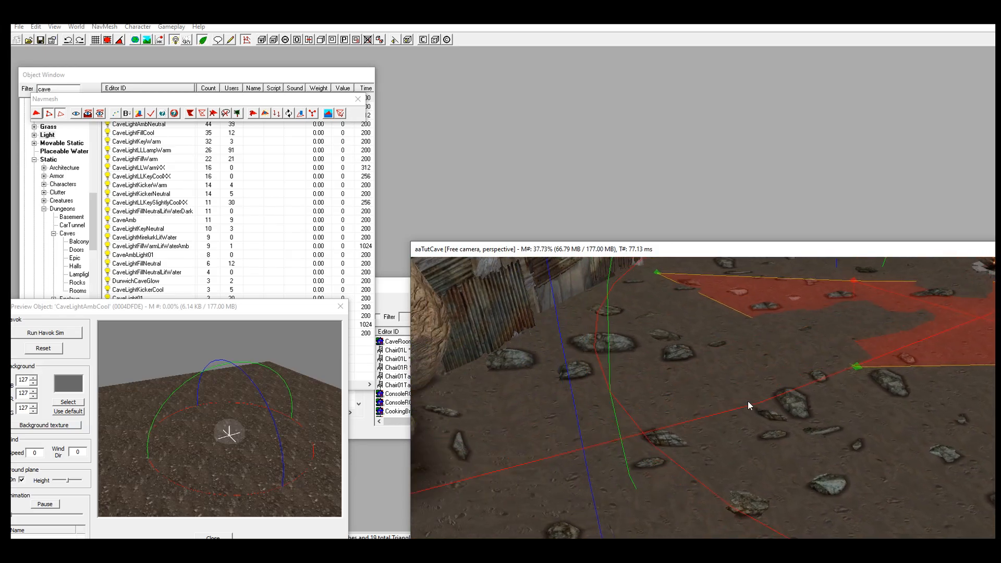
{"action": "right_click", "coordinate": [468, 373], "text": "ctrl"}
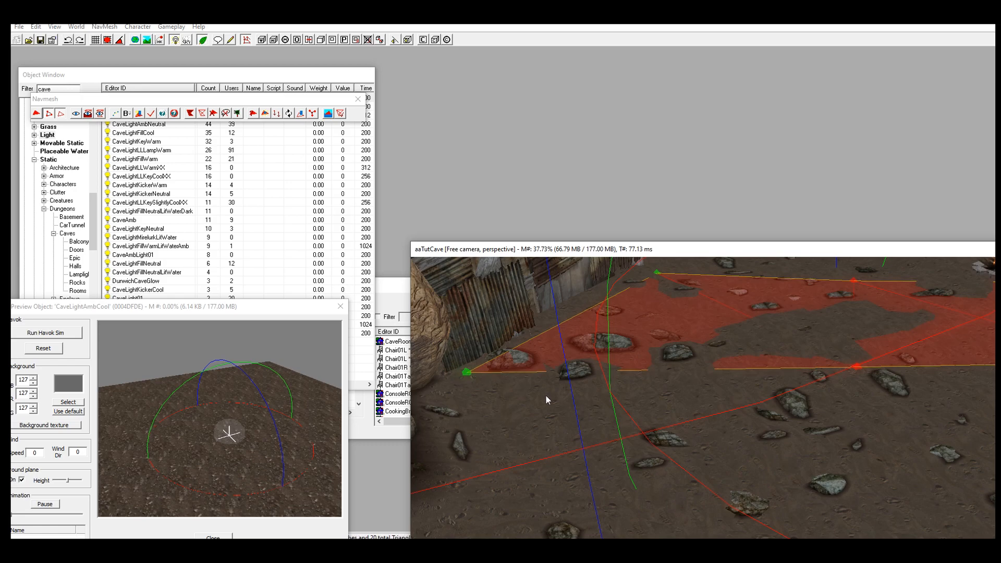
Examine from several distances how the navmesh follows the corrugated metal wall and the open floor toward the sandbags
{"action": "scroll", "coordinate": [550, 408], "scroll_direction": "down", "scroll_amount": 3}
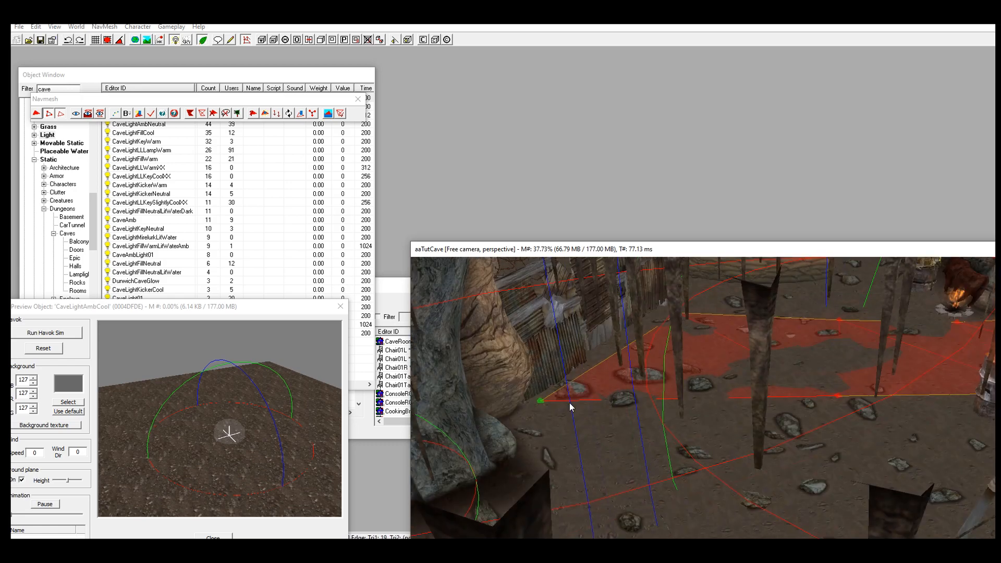
{"action": "scroll", "coordinate": [721, 359], "scroll_direction": "down", "scroll_amount": 2}
{"action": "scroll", "coordinate": [721, 356], "scroll_direction": "down", "scroll_amount": 2}
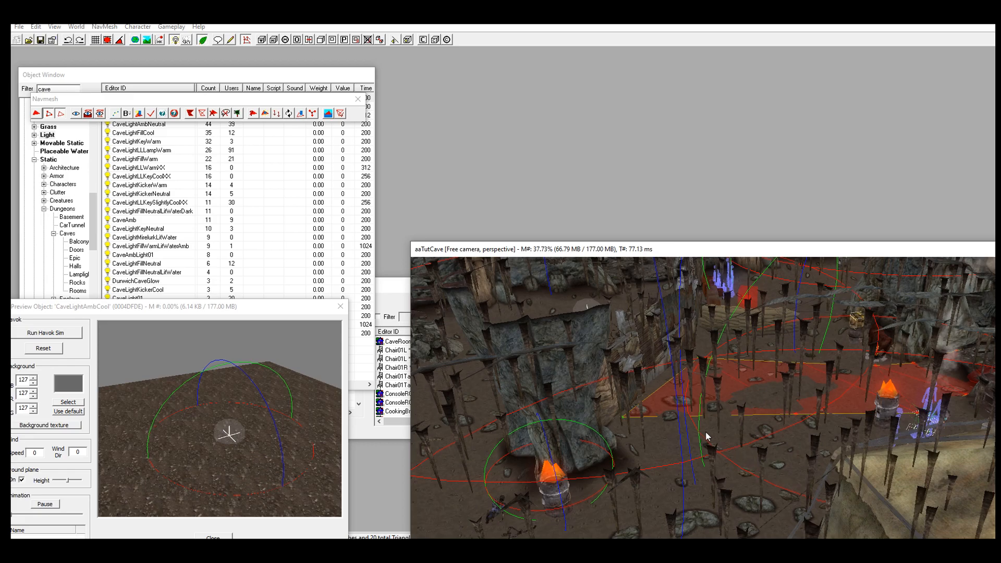
{"action": "scroll", "coordinate": [709, 432], "scroll_direction": "up", "scroll_amount": 3}
{"action": "scroll", "coordinate": [714, 396], "scroll_direction": "up", "scroll_amount": 5}
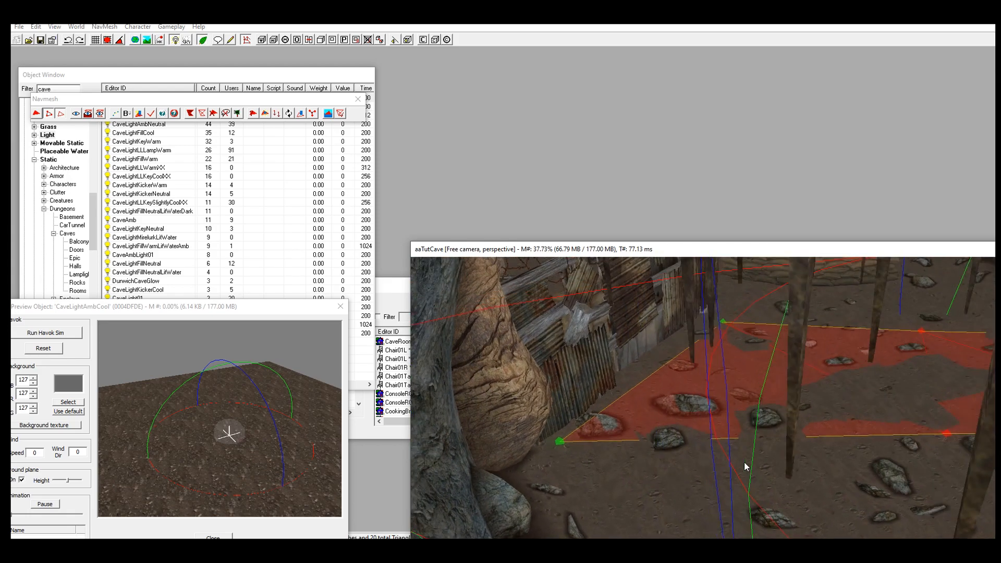
{"action": "scroll", "coordinate": [716, 424], "scroll_direction": "up", "scroll_amount": 2}
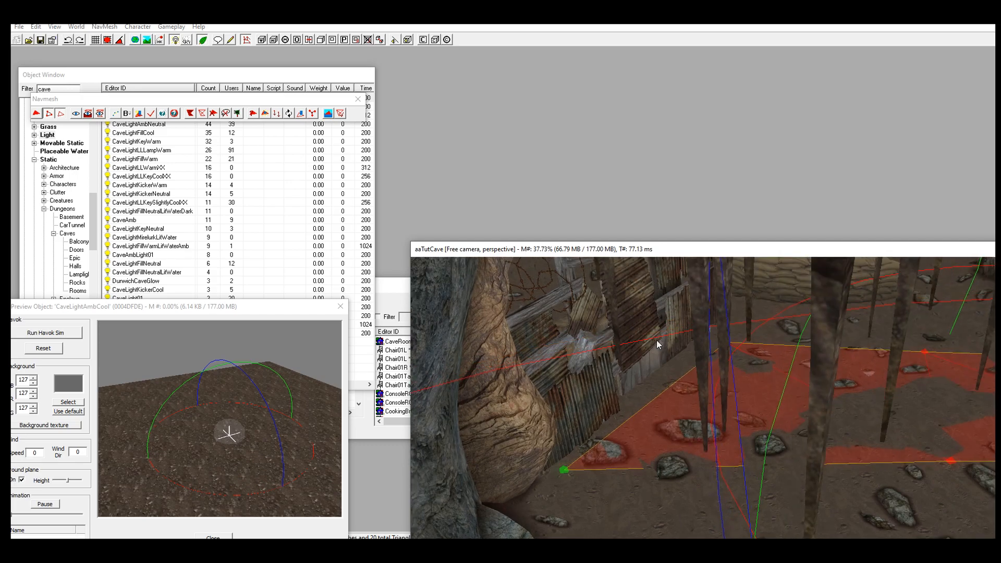
{"action": "scroll", "coordinate": [703, 386], "scroll_direction": "up", "scroll_amount": 4}
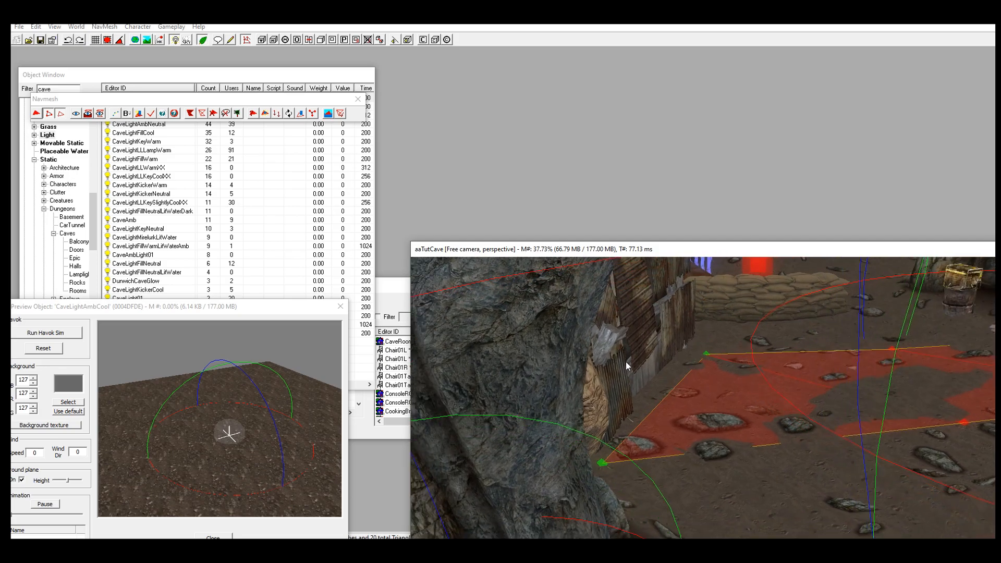
{"action": "scroll", "coordinate": [623, 362], "scroll_direction": "up", "scroll_amount": 3}
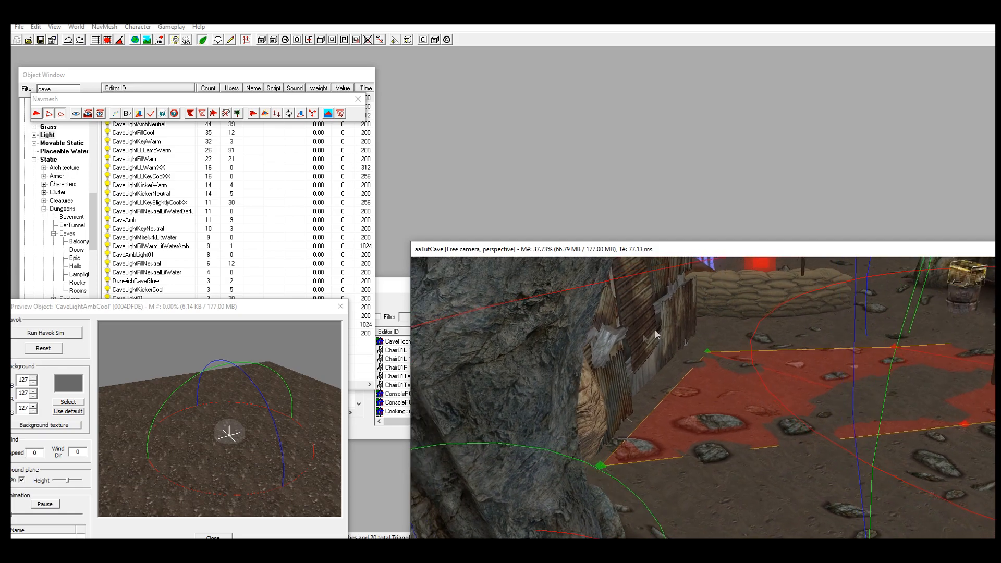
{"action": "scroll", "coordinate": [634, 348], "scroll_direction": "up", "scroll_amount": 2}
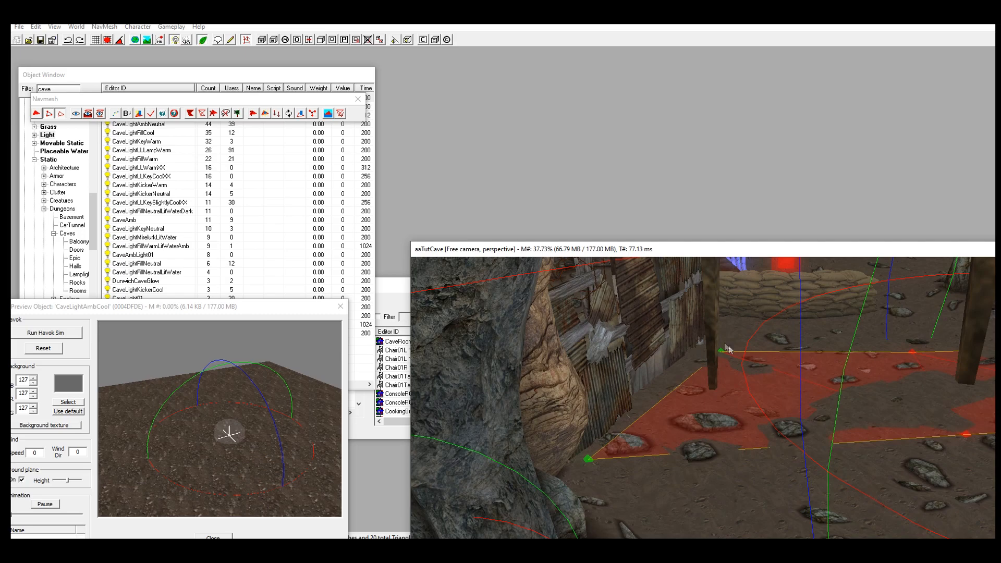
{"action": "scroll", "coordinate": [723, 385], "scroll_direction": "up", "scroll_amount": 3}
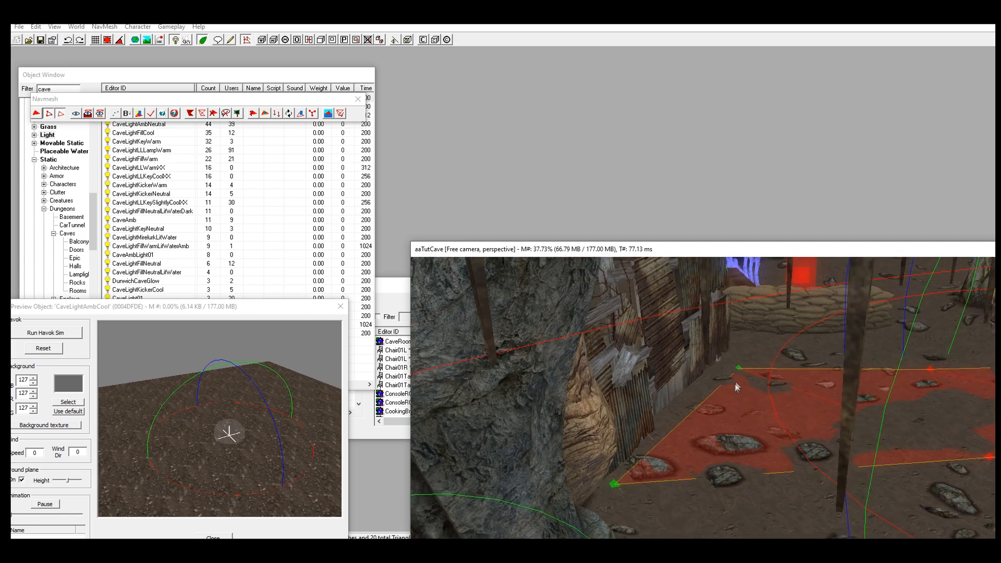
{"action": "scroll", "coordinate": [733, 386], "scroll_direction": "up", "scroll_amount": 3}
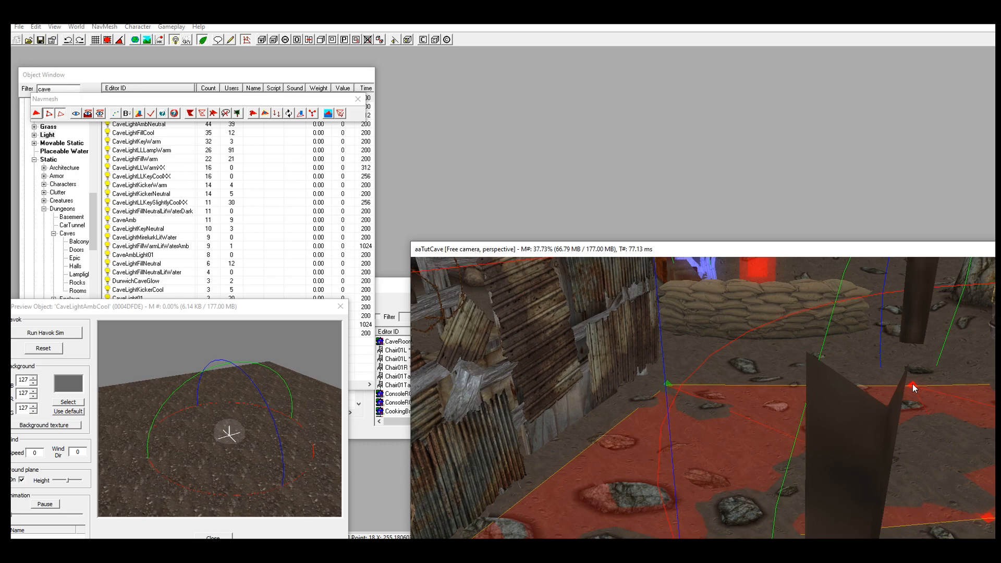
Move the vertex near the far end of the corrugated metal wall closer to the wall's base
{"action": "scroll", "coordinate": [701, 405], "scroll_direction": "up", "scroll_amount": 5}
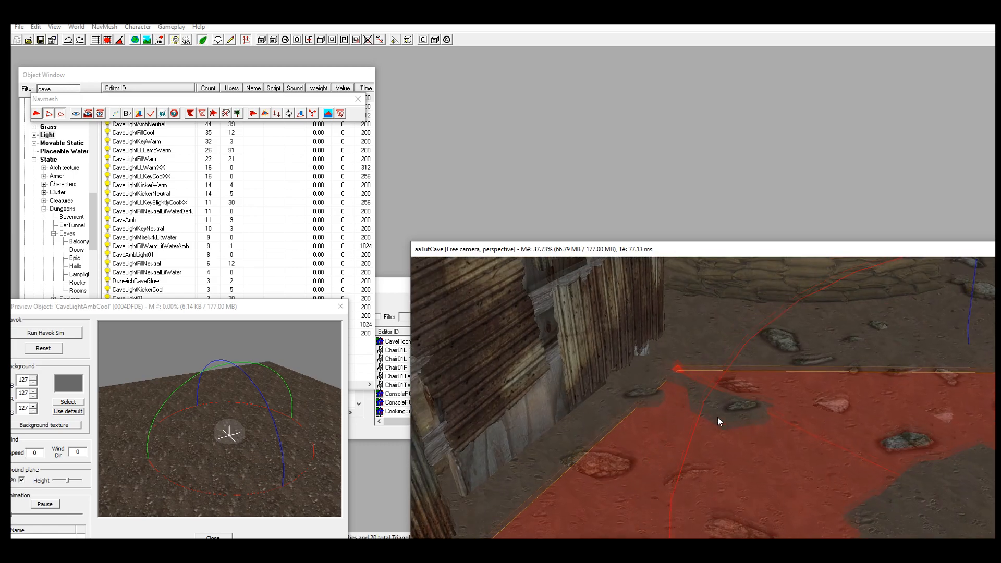
{"action": "left_click", "coordinate": [680, 370]}
{"action": "left_click_drag", "start_coordinate": [679, 369], "coordinate": [653, 356]}
{"action": "middle_click_drag", "start_coordinate": [653, 356], "coordinate": [592, 419]}
{"action": "scroll", "coordinate": [677, 362], "scroll_direction": "up", "scroll_amount": 2}
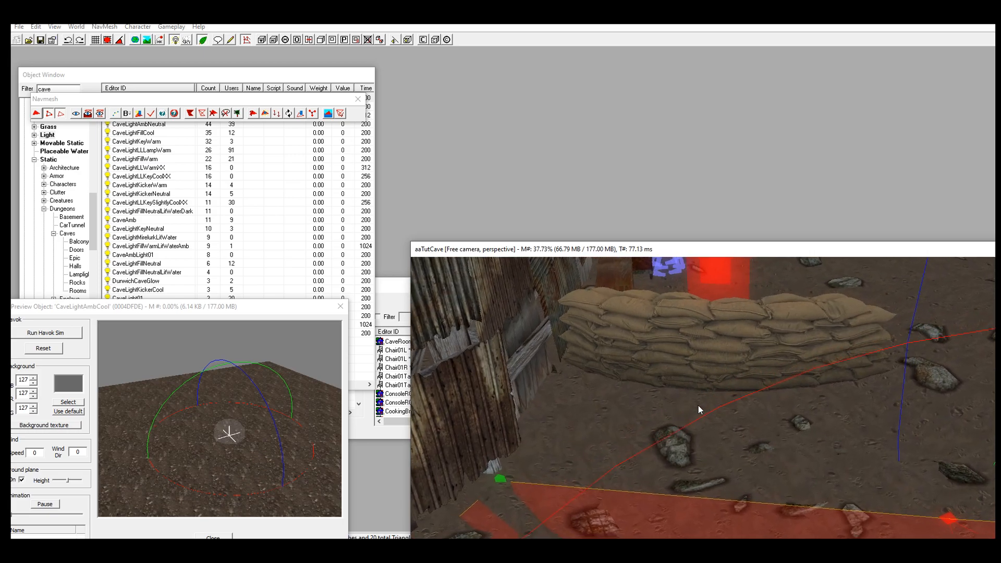
Place a vertex in the corner where the sandbags meet the metal wall and adjust its position on the floor
{"action": "scroll", "coordinate": [701, 345], "scroll_direction": "up", "scroll_amount": 1}
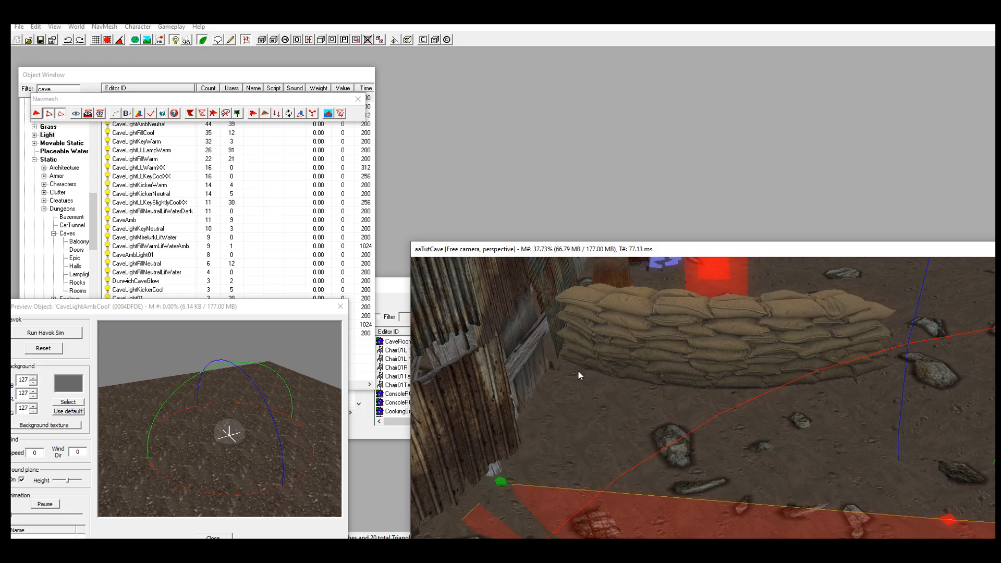
{"action": "right_click", "coordinate": [565, 365]}
{"action": "middle_click_drag", "start_coordinate": [565, 365], "coordinate": [708, 387]}
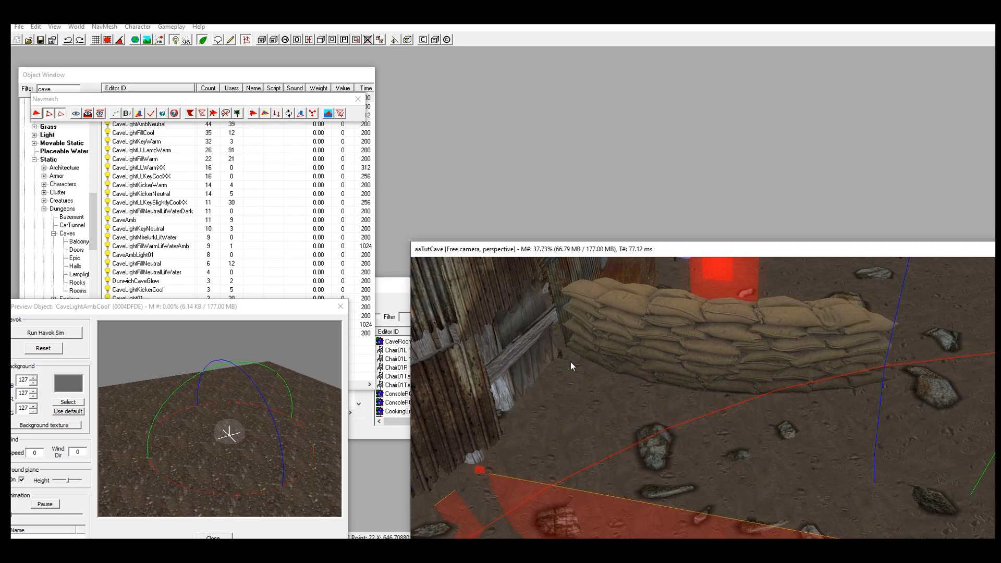
{"action": "left_click_drag", "start_coordinate": [572, 361], "coordinate": [565, 342]}
{"action": "middle_click_drag", "start_coordinate": [596, 388], "coordinate": [769, 370]}
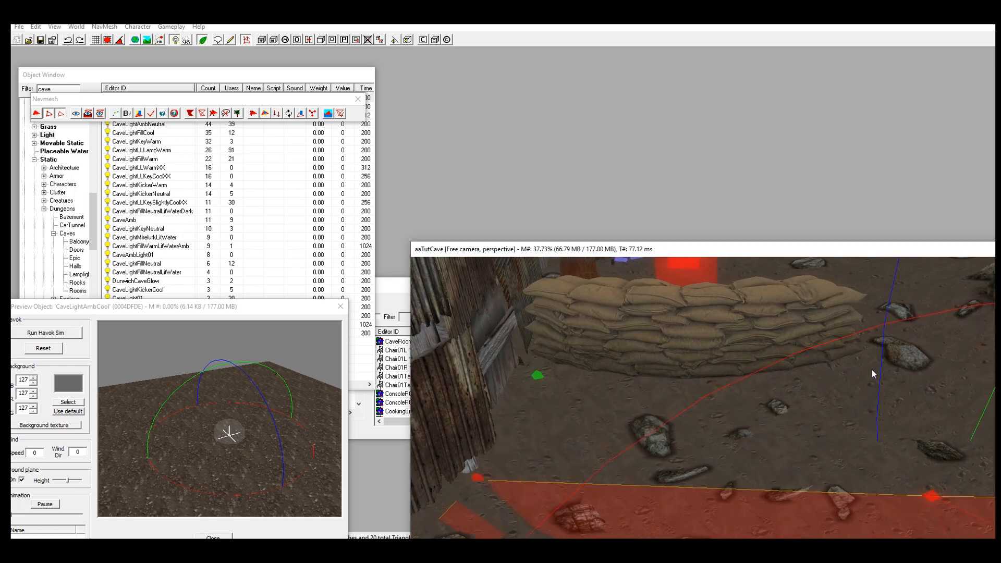
Place a vertex at the far end of the sandbags and form a triangle with the sandbag corner and metal wall vertices
{"action": "middle_click_drag", "start_coordinate": [871, 368], "coordinate": [767, 393], "text": "shift"}
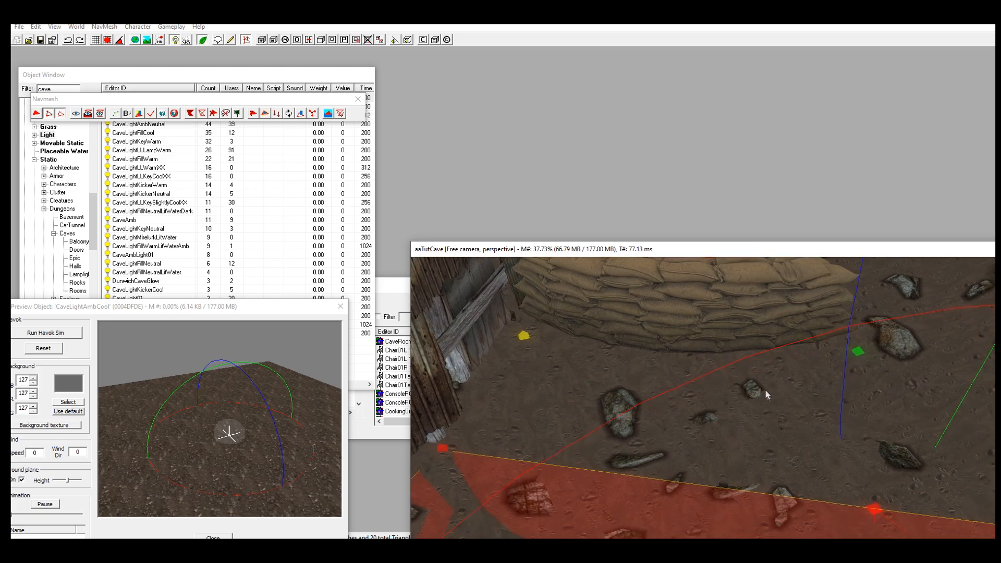
{"action": "left_click", "coordinate": [523, 332]}
{"action": "left_click", "coordinate": [443, 442], "text": "ctrl"}
{"action": "key", "text": "f"}
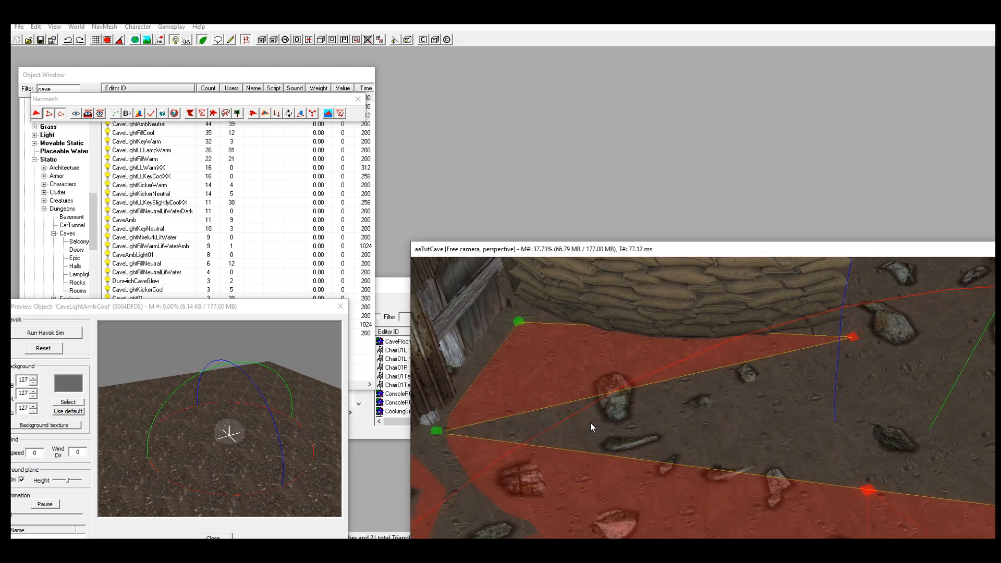
Form a triangle joining the vertex at the far end of the sandbags with the metal wall and open-floor vertices
{"action": "left_click", "coordinate": [847, 333]}
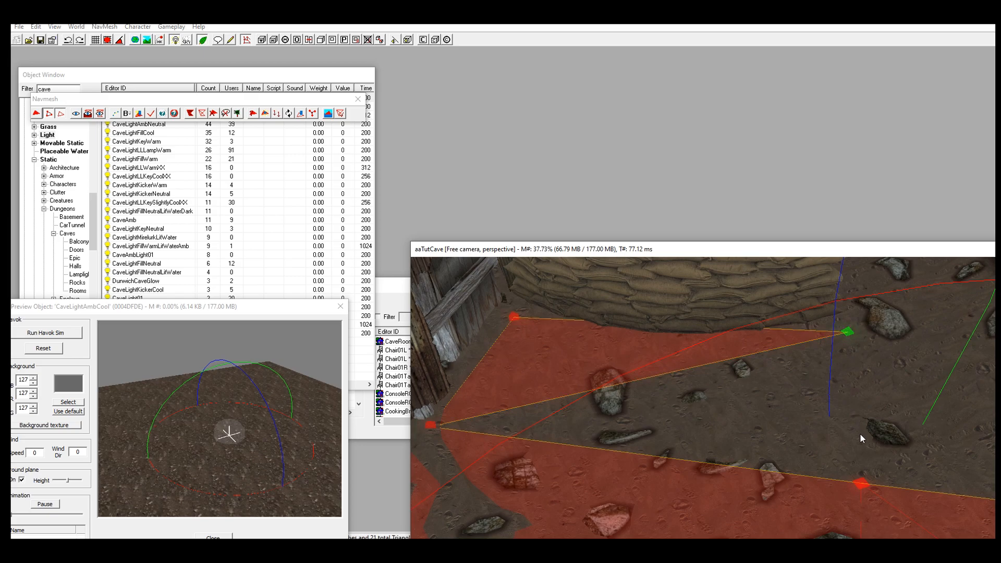
{"action": "left_click", "coordinate": [861, 482], "text": "ctrl"}
{"action": "key", "text": "a"}
{"action": "middle_click_drag", "start_coordinate": [668, 361], "coordinate": [699, 303]}
Fill the floor gap between the sandbags and the campfire with a triangle to the vertex beside the fire's stones
{"action": "right_click", "coordinate": [749, 332], "text": "ctrl"}
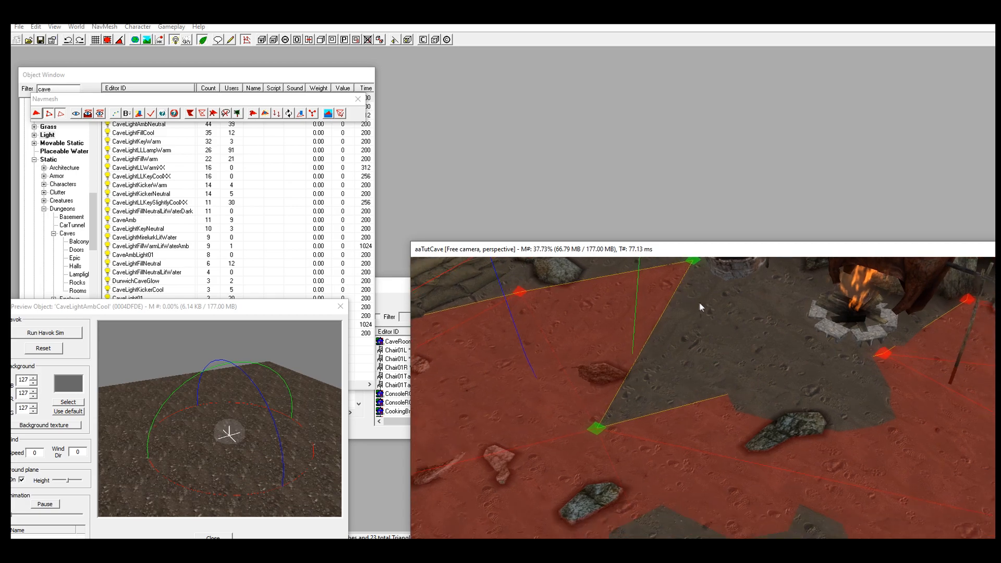
{"action": "left_click", "coordinate": [882, 355]}
{"action": "key", "text": "a"}
{"action": "middle_click_drag", "start_coordinate": [722, 315], "coordinate": [691, 406]}
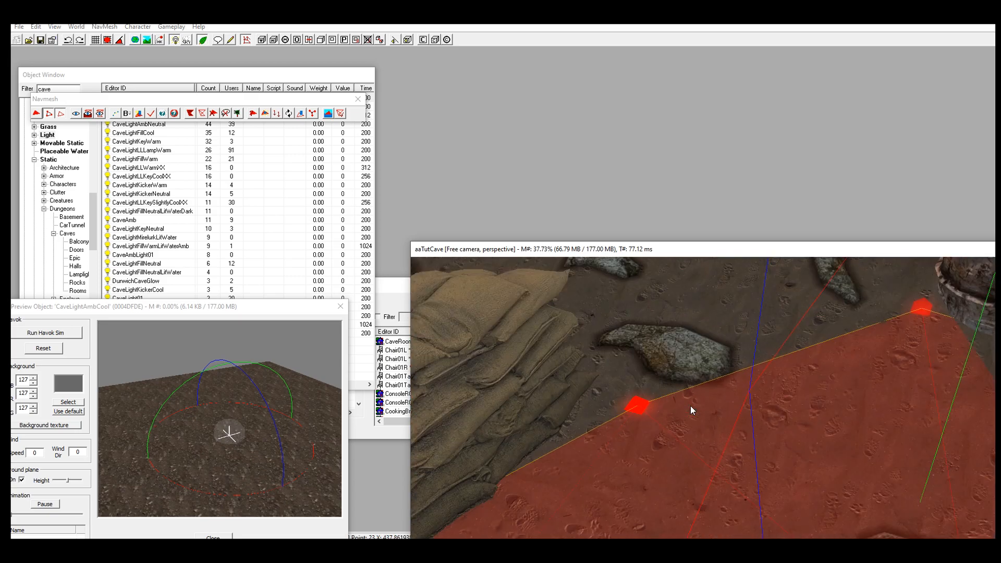
Place a floor vertex beside the large rock opposite the sandbags and form a triangle with the sandbag end and barrel vertices
{"action": "left_click", "coordinate": [640, 406]}
{"action": "left_click", "coordinate": [919, 305], "text": "ctrl"}
{"action": "middle_click_drag", "start_coordinate": [920, 306], "coordinate": [911, 426]}
{"action": "right_click", "coordinate": [818, 355], "text": "ctrl"}
{"action": "scroll", "coordinate": [777, 401], "scroll_direction": "down", "scroll_amount": 3}
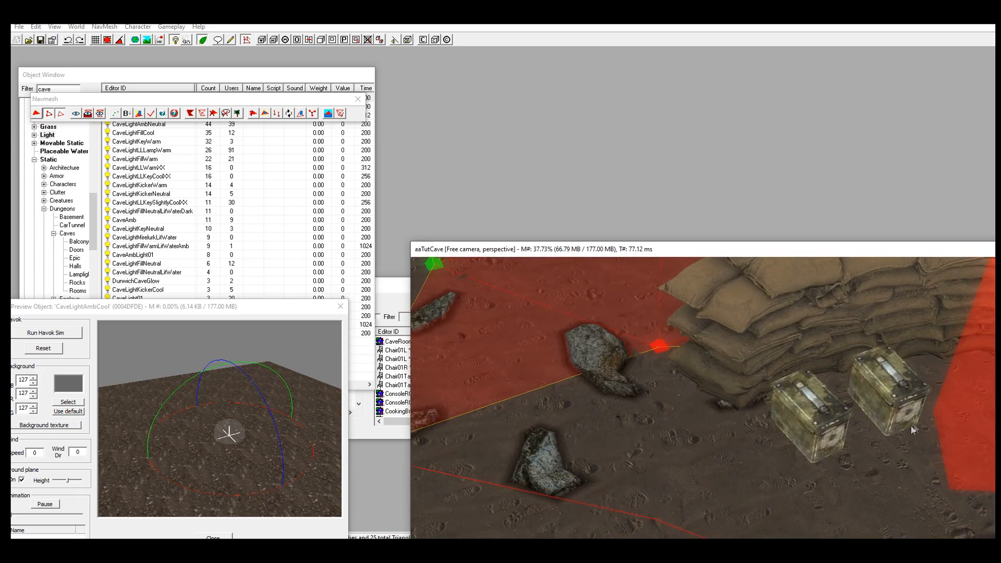
Place a vertex next to the ammo boxes and another in the corner where the sandbags meet the wooden shelf
{"action": "right_click", "coordinate": [727, 416]}
{"action": "middle_click_drag", "start_coordinate": [726, 415], "coordinate": [764, 409]}
{"action": "right_click", "coordinate": [836, 380]}
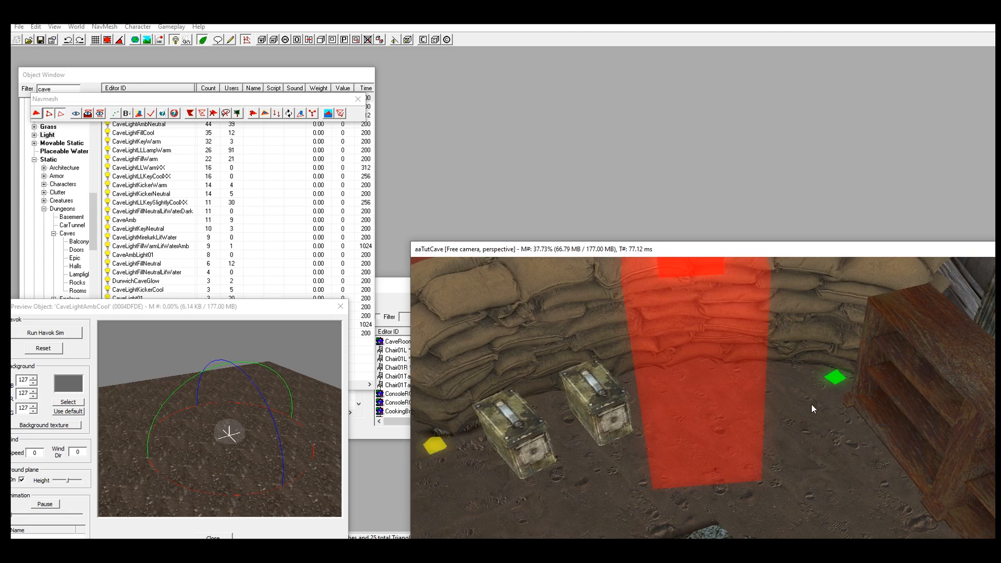
Place a vertex between the shelf and the blue figures and form a triangle with the ammo box and sandbag corner vertices
{"action": "scroll", "coordinate": [697, 420], "scroll_direction": "down", "scroll_amount": 3}
{"action": "middle_click_drag", "start_coordinate": [698, 420], "coordinate": [899, 369]}
{"action": "right_click", "coordinate": [913, 338]}
{"action": "right_click", "coordinate": [445, 501]}
{"action": "middle_click_drag", "start_coordinate": [640, 425], "coordinate": [843, 317]}
{"action": "key", "text": "a"}
{"action": "scroll", "coordinate": [622, 380], "scroll_direction": "down", "scroll_amount": 3}
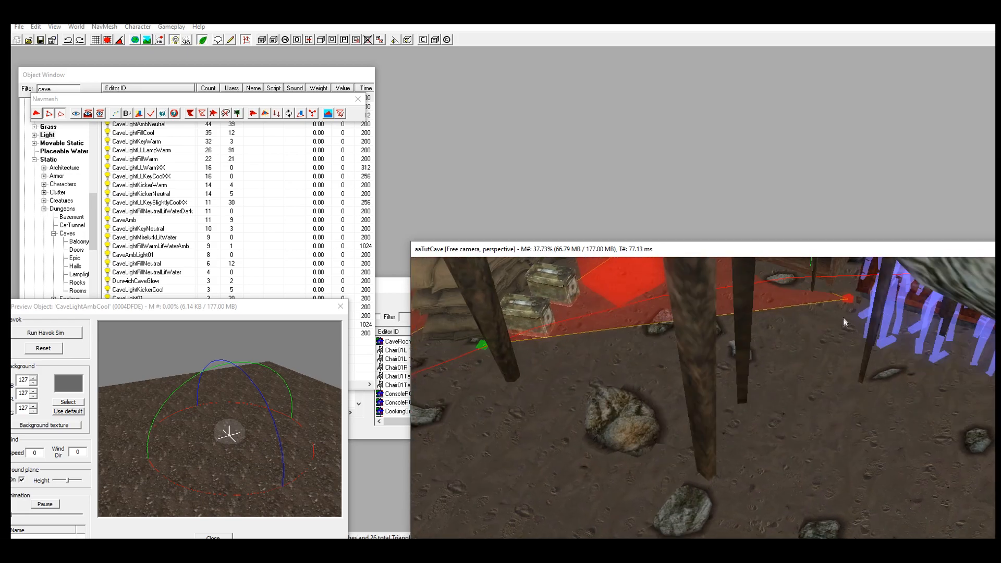
Extend the navmesh past the blue figures with vertices at the base of the rock pillar and on the floor behind them
{"action": "left_click", "coordinate": [490, 347]}
{"action": "middle_click_drag", "start_coordinate": [636, 383], "coordinate": [903, 346], "text": "shift"}
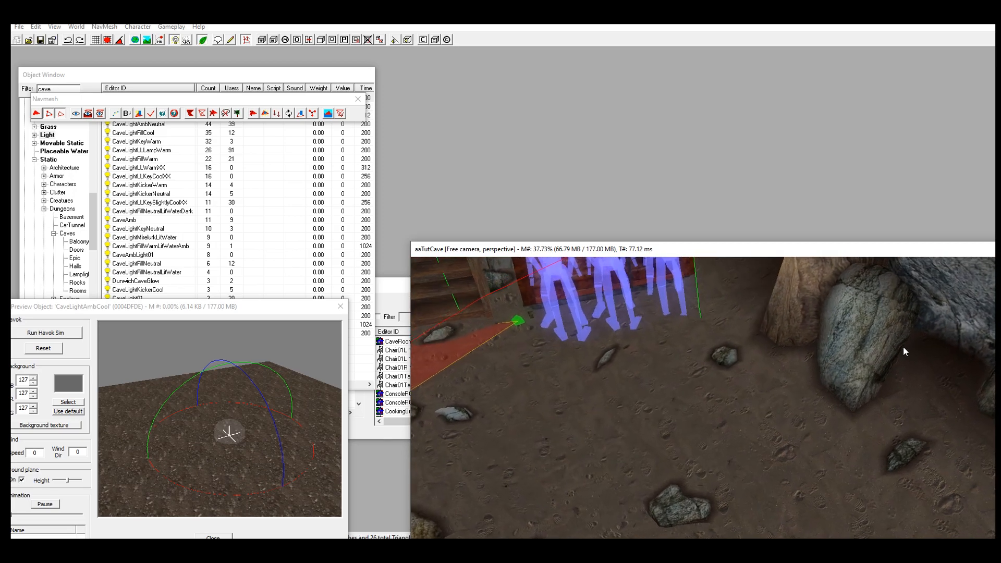
{"action": "right_click", "coordinate": [751, 360], "text": "ctrl"}
{"action": "mouse_move", "coordinate": [774, 370]}
{"action": "middle_mouse_down", "text": "shift"}
{"action": "mouse_move", "coordinate": [778, 320]}
{"action": "mouse_move", "coordinate": [756, 367]}
{"action": "middle_mouse_up", "text": "shift"}
{"action": "right_click", "coordinate": [746, 324], "text": "ctrl"}
{"action": "middle_click_drag", "start_coordinate": [722, 345], "coordinate": [600, 372], "text": "shift"}
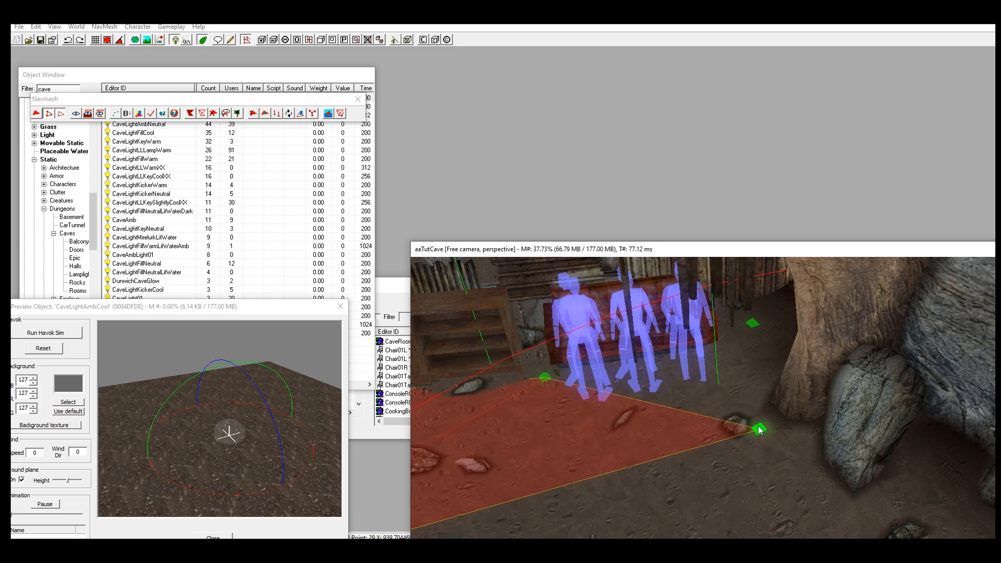
Insert a vertex on the outer navmesh edge in front of the shelf and pull it out onto the open floor
{"action": "middle_click_drag", "start_coordinate": [759, 430], "coordinate": [676, 375], "text": "shift"}
{"action": "middle_click_drag", "start_coordinate": [702, 325], "coordinate": [662, 321], "text": "shift"}
{"action": "scroll", "coordinate": [735, 398], "scroll_direction": "up", "scroll_amount": 3}
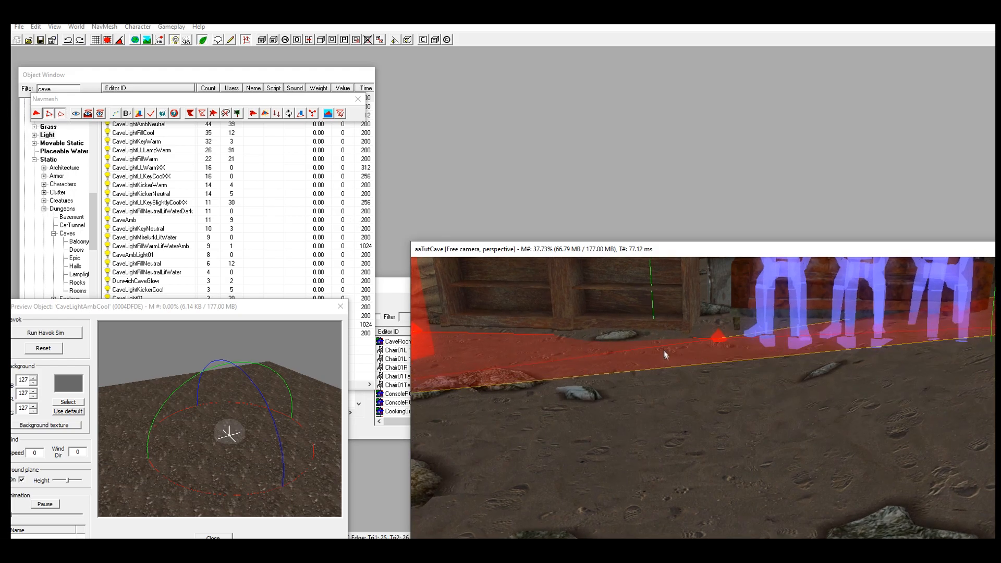
{"action": "middle_click_drag", "start_coordinate": [673, 370], "coordinate": [685, 376], "text": "shift"}
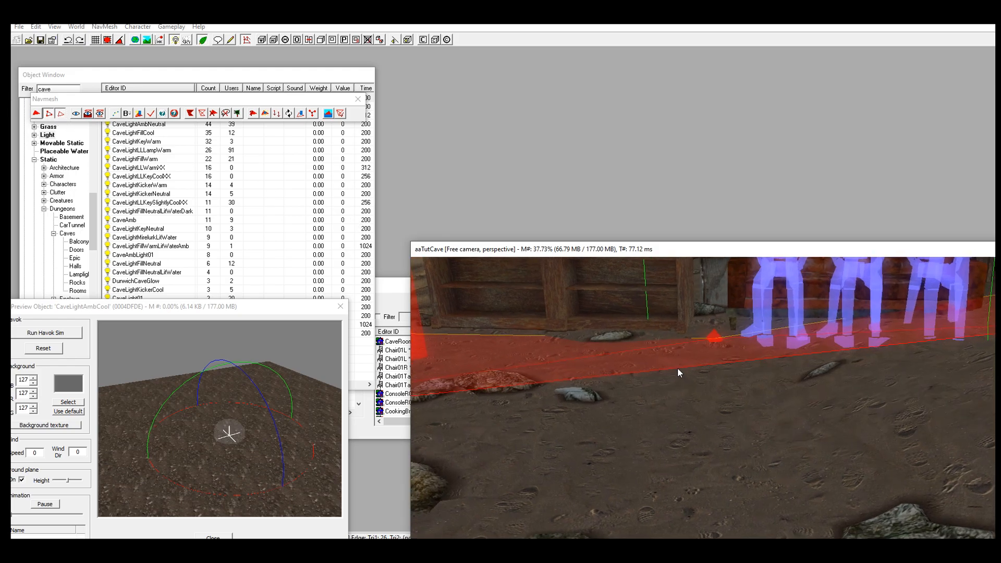
{"action": "right_click", "coordinate": [678, 368], "text": "ctrl"}
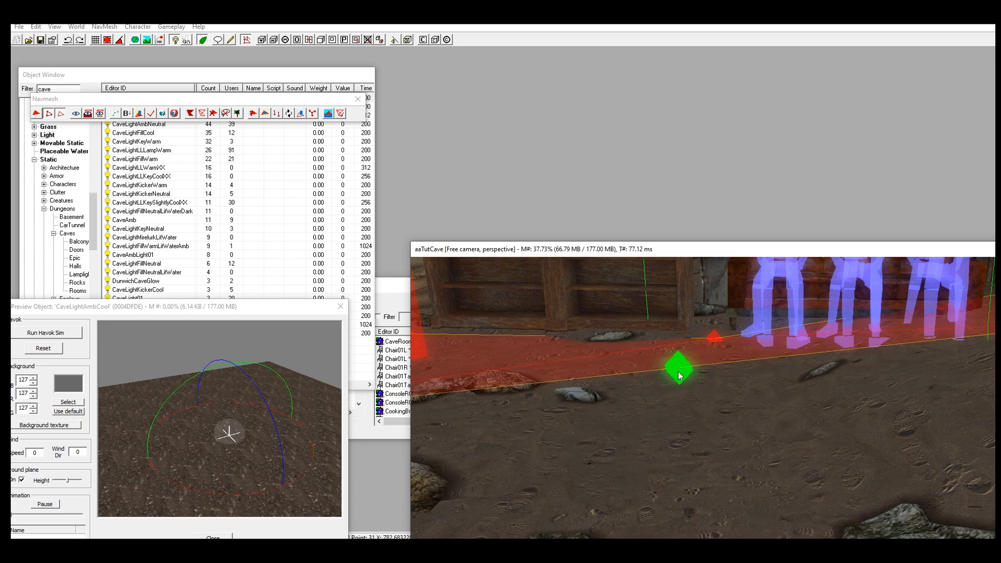
{"action": "left_click_drag", "start_coordinate": [680, 375], "coordinate": [691, 467]}
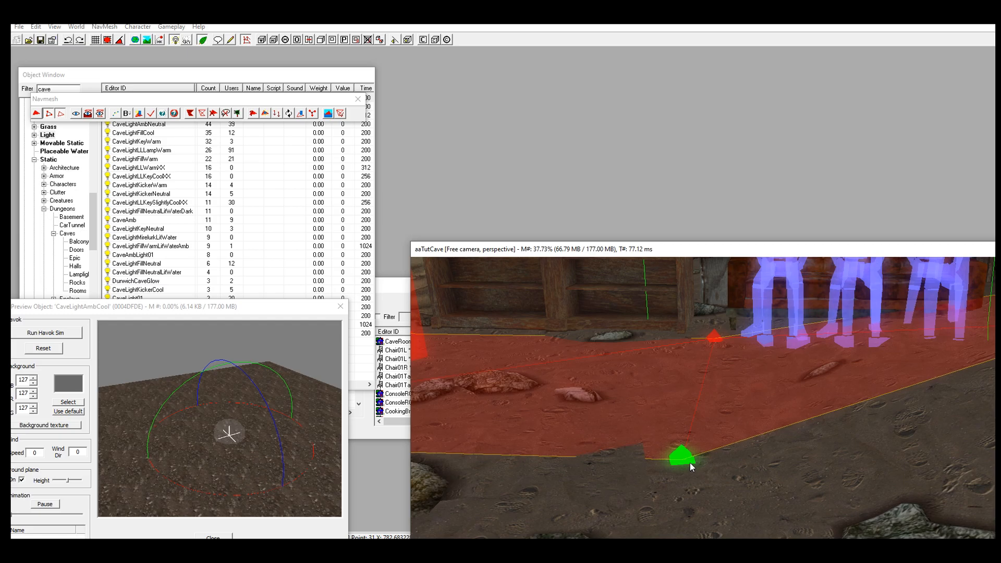
Form a triangle joining the ammo box vertex, the new open-floor vertex and the vertex beside the large rock
{"action": "scroll", "coordinate": [715, 416], "scroll_direction": "down", "scroll_amount": 5}
{"action": "middle_click_drag", "start_coordinate": [726, 407], "coordinate": [670, 380]}
{"action": "scroll", "coordinate": [646, 396], "scroll_direction": "up", "scroll_amount": 5}
{"action": "scroll", "coordinate": [646, 395], "scroll_direction": "down", "scroll_amount": 2}
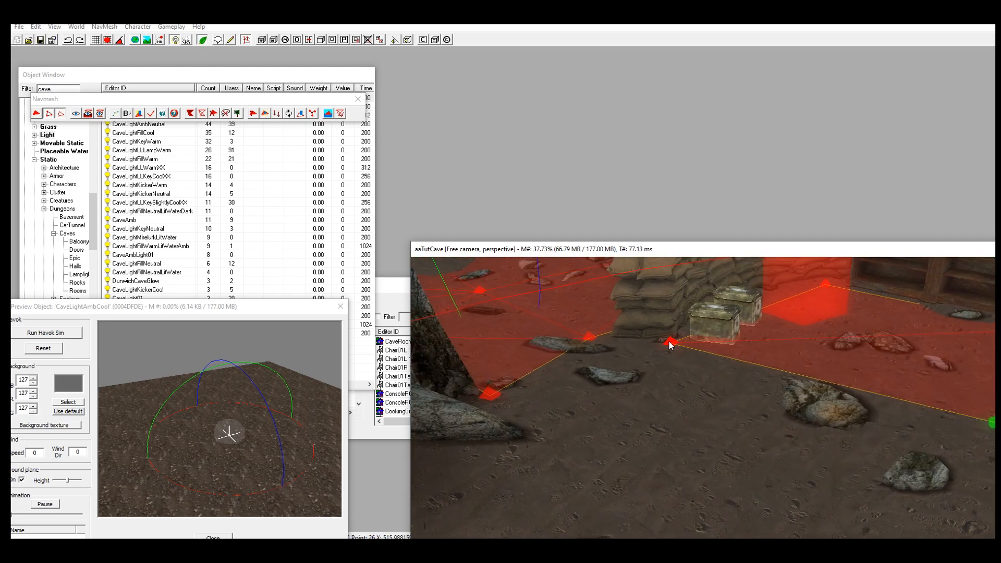
{"action": "middle_click_drag", "start_coordinate": [688, 360], "coordinate": [658, 347]}
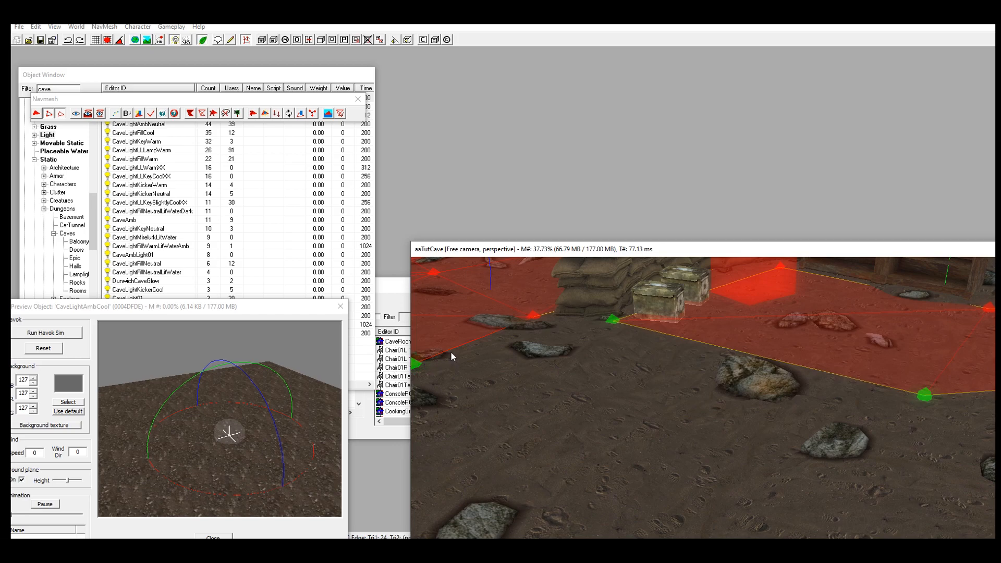
{"action": "key", "text": "a"}
{"action": "middle_click_drag", "start_coordinate": [532, 336], "coordinate": [560, 367]}
Close the gap at the end of the sandbags with a triangle between the sandbag end, ammo box and large rock vertices
{"action": "left_click", "coordinate": [563, 309]}
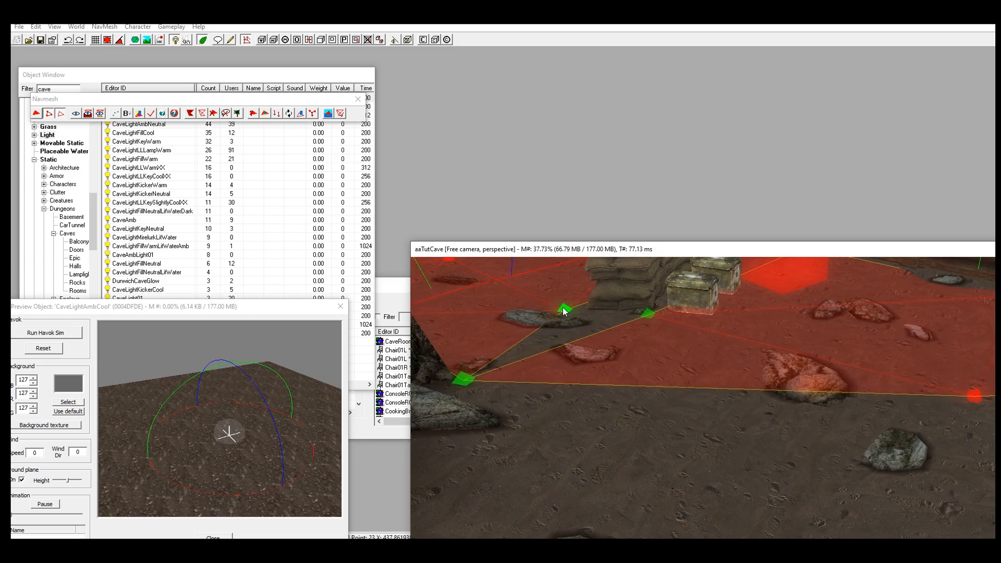
{"action": "middle_click_drag", "start_coordinate": [563, 311], "coordinate": [634, 330], "text": "shift"}
{"action": "scroll", "coordinate": [673, 368], "scroll_direction": "up", "scroll_amount": 3}
{"action": "middle_click_drag", "start_coordinate": [672, 368], "coordinate": [790, 408], "text": "shift"}
{"action": "middle_click_drag", "start_coordinate": [554, 370], "coordinate": [445, 291], "text": "shift"}
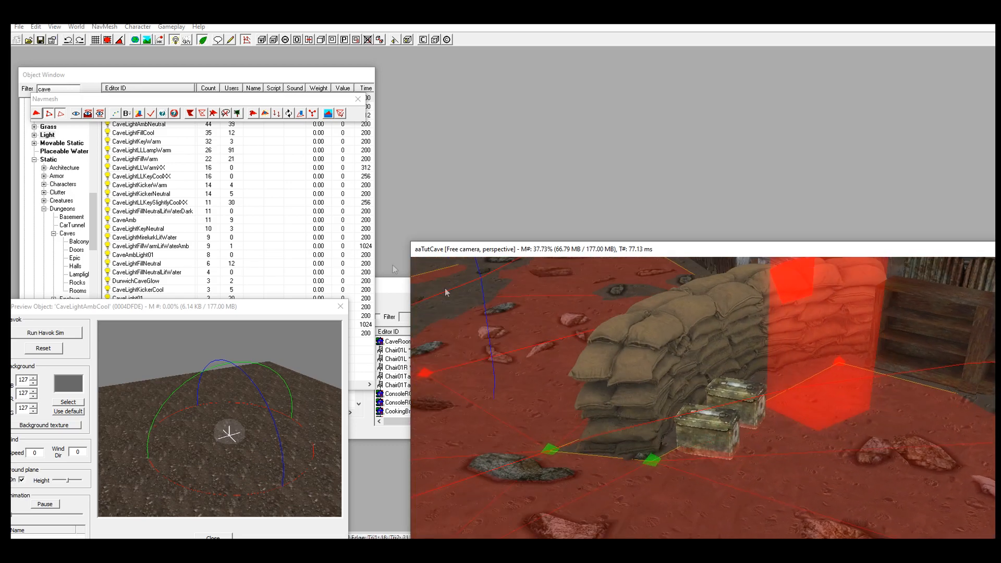
Check the navmesh for errors and leave navmesh editing
{"action": "left_click", "coordinate": [149, 116]}
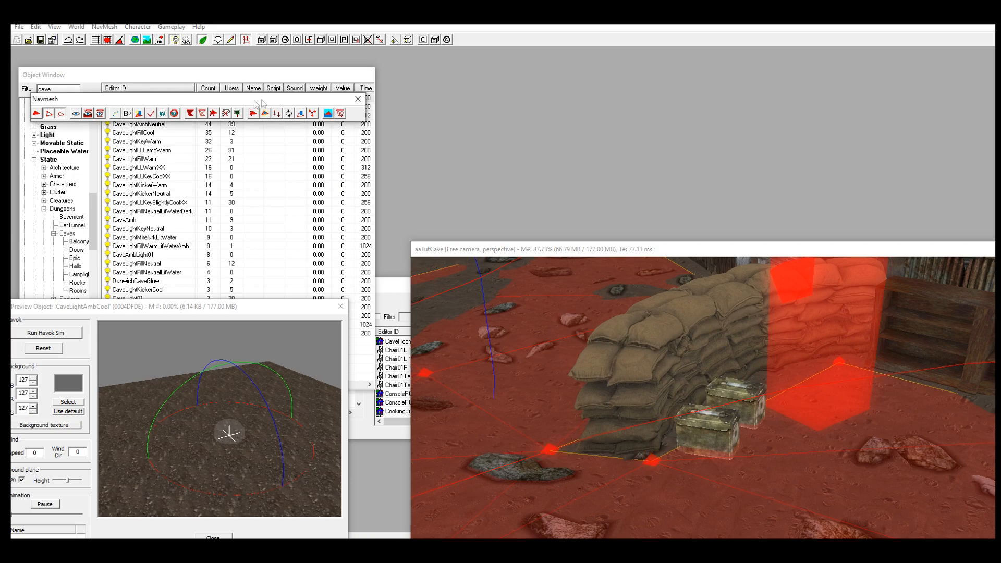
{"action": "left_click", "coordinate": [355, 99]}
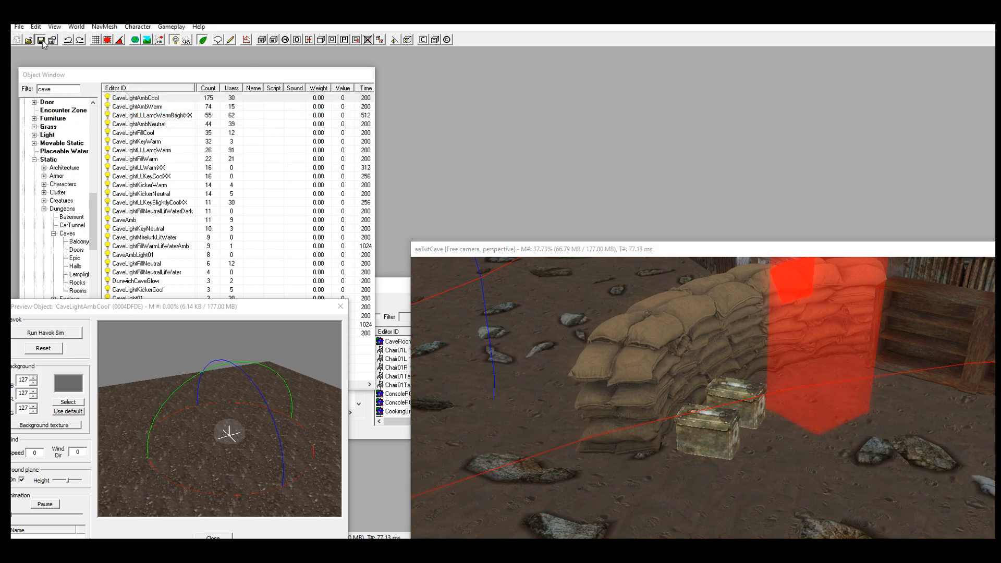
{"action": "middle_click_drag", "start_coordinate": [650, 393], "coordinate": [662, 377]}
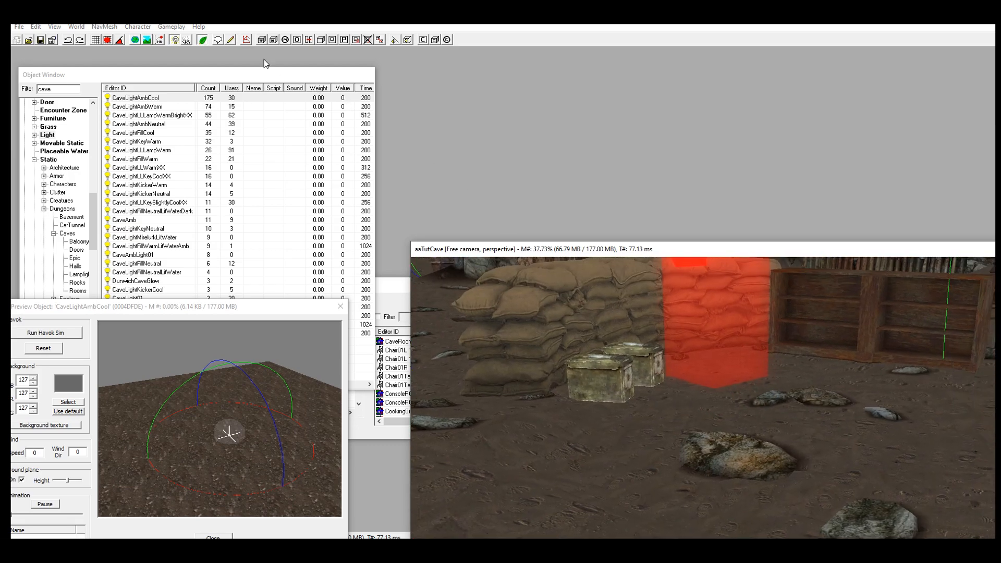
Resume navmesh editing, insert a vertex on the outer edge in front of the ammo boxes, and pull it outward across the floor
{"action": "left_click", "coordinate": [246, 40]}
{"action": "scroll", "coordinate": [718, 364], "scroll_direction": "up", "scroll_amount": 5}
{"action": "middle_click_drag", "start_coordinate": [614, 339], "coordinate": [637, 330]}
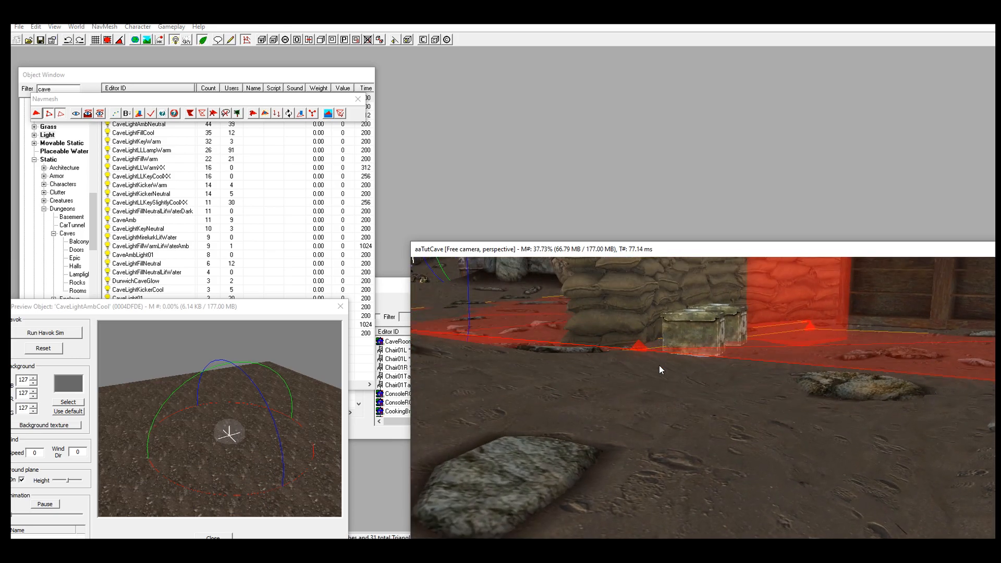
{"action": "mouse_move", "coordinate": [652, 365]}
{"action": "middle_mouse_down"}
{"action": "mouse_move", "coordinate": [645, 393]}
{"action": "mouse_move", "coordinate": [639, 317]}
{"action": "mouse_move", "coordinate": [640, 360]}
{"action": "mouse_move", "coordinate": [679, 337]}
{"action": "mouse_move", "coordinate": [575, 335]}
{"action": "mouse_move", "coordinate": [594, 315]}
{"action": "mouse_move", "coordinate": [624, 315]}
{"action": "mouse_move", "coordinate": [611, 286]}
{"action": "mouse_move", "coordinate": [617, 380]}
{"action": "mouse_move", "coordinate": [607, 333]}
{"action": "mouse_move", "coordinate": [606, 357]}
{"action": "mouse_move", "coordinate": [617, 277]}
{"action": "mouse_move", "coordinate": [608, 388]}
{"action": "mouse_move", "coordinate": [641, 377]}
{"action": "middle_mouse_up"}
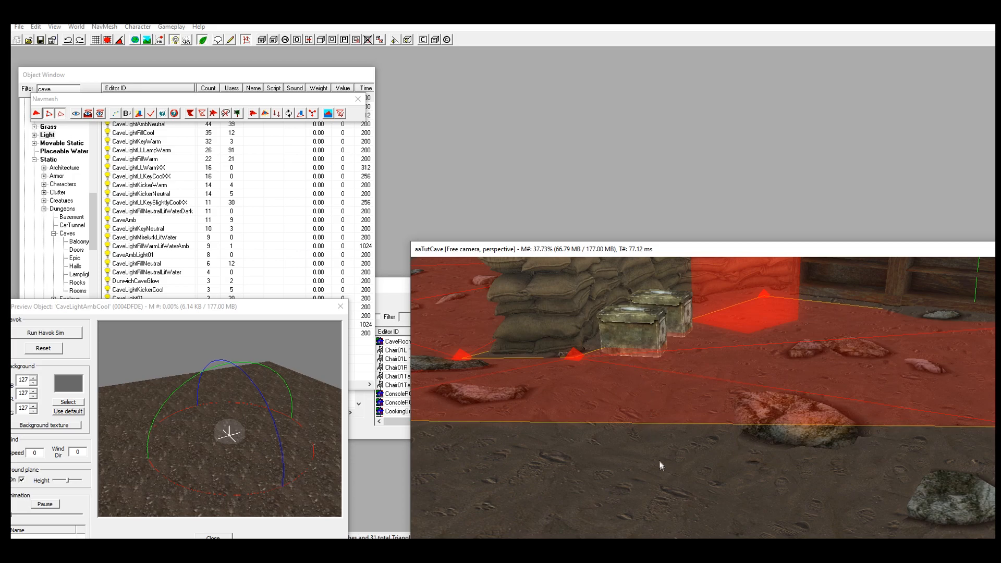
{"action": "right_click", "coordinate": [652, 422], "text": "ctrl"}
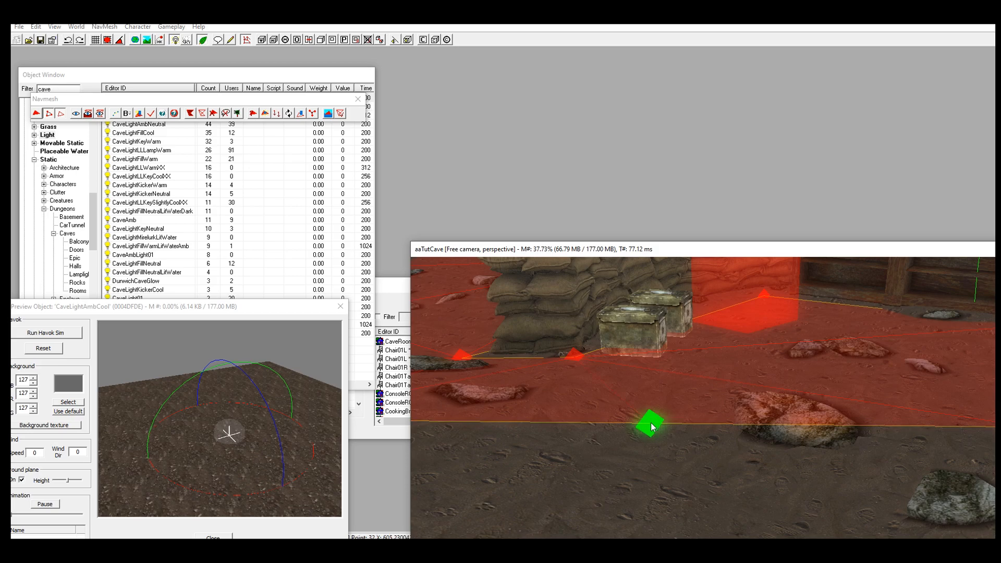
{"action": "left_click_drag", "start_coordinate": [653, 427], "coordinate": [650, 459]}
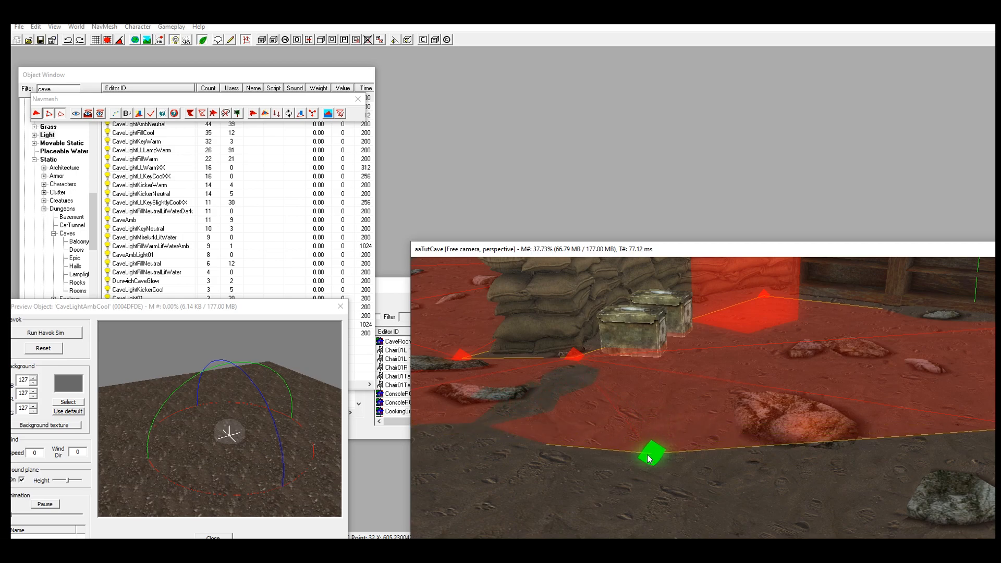
{"action": "middle_click_drag", "start_coordinate": [643, 434], "coordinate": [566, 377], "text": "shift"}
{"action": "middle_click_drag", "start_coordinate": [656, 452], "coordinate": [591, 458], "text": "shift"}
{"action": "scroll", "coordinate": [673, 449], "scroll_direction": "down", "scroll_amount": 4}
{"action": "middle_click_drag", "start_coordinate": [672, 449], "coordinate": [695, 378]}
{"action": "scroll", "coordinate": [680, 399], "scroll_direction": "down", "scroll_amount": 2}
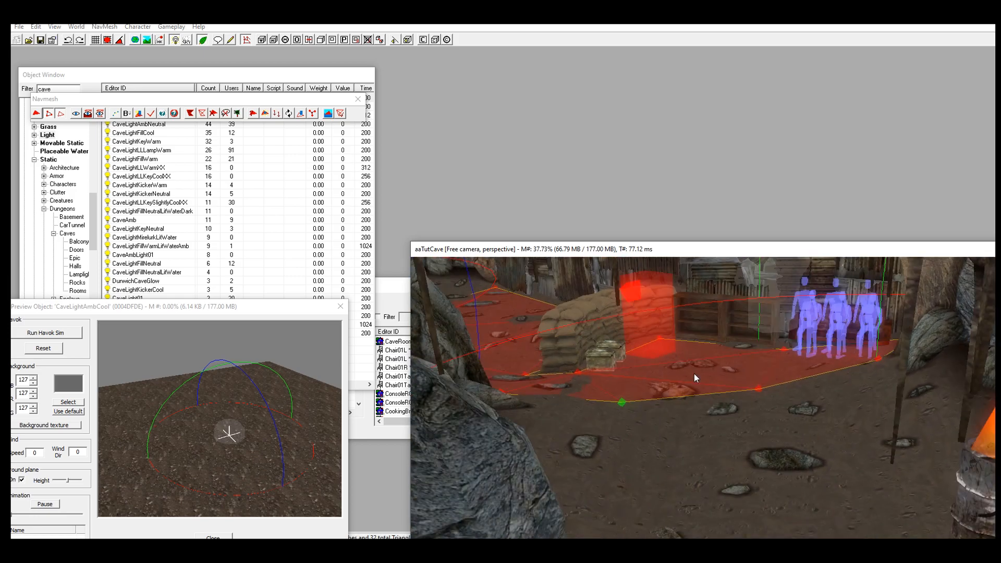